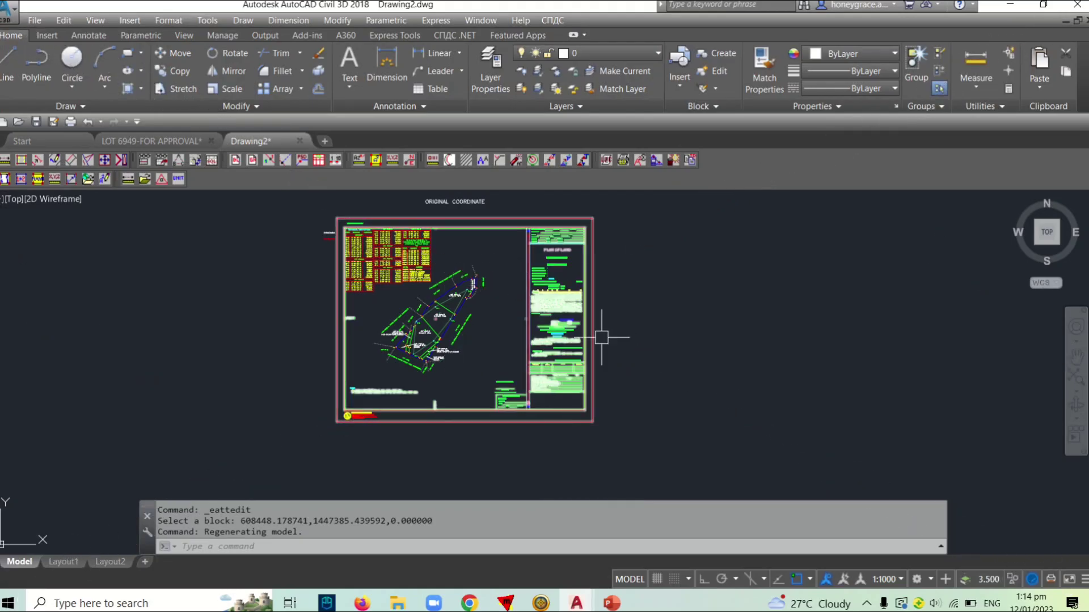
Step: Pan and zoom to bring the plan sheet's title block into view
mouse_move(703, 306)
middle_mouse_down()
mouse_move(800, 355)
mouse_move(843, 318)
middle_mouse_up()
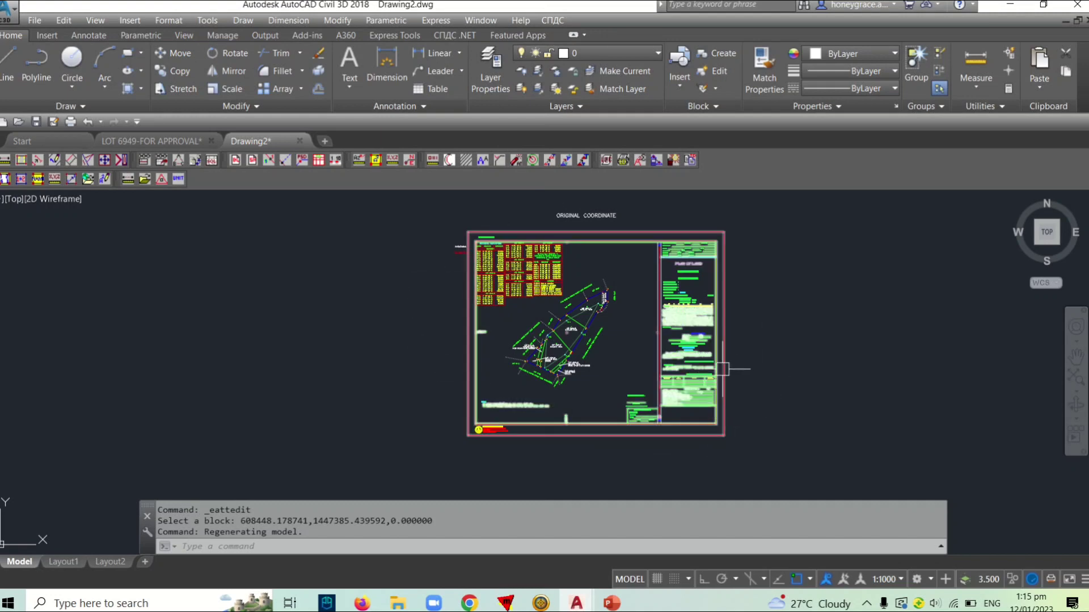
mouse_move(722, 369)
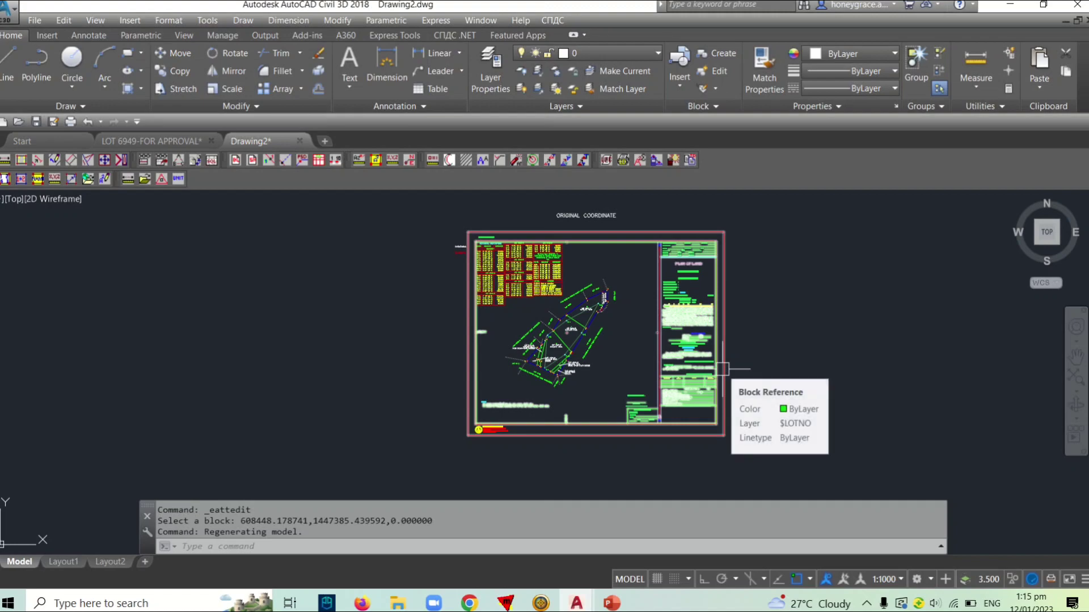
scroll(720, 363, "up", 4)
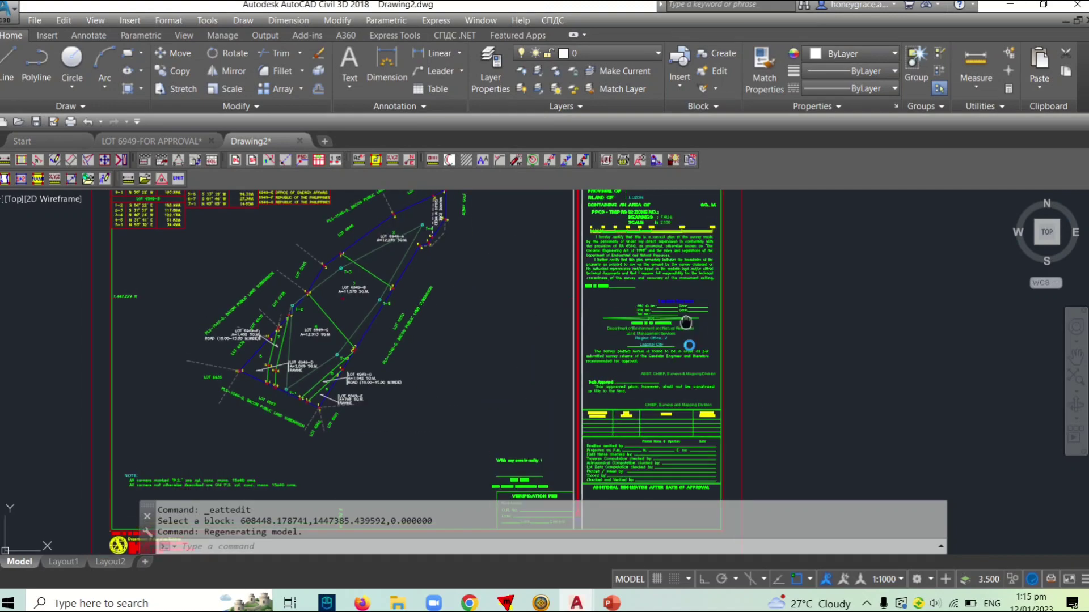
scroll(689, 341, "up", 2)
scroll(703, 372, "up", 2)
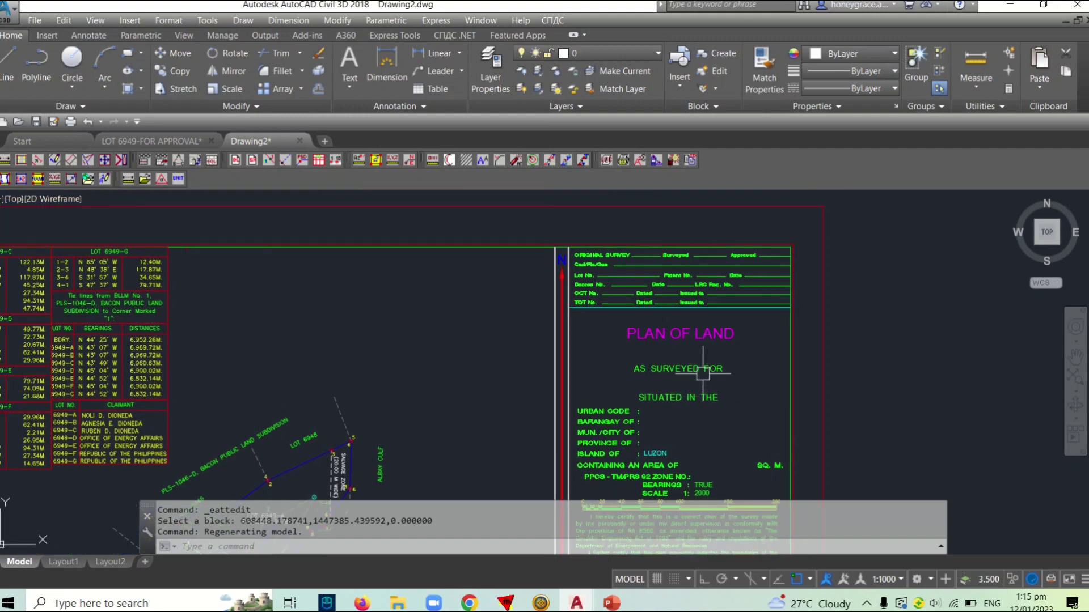
scroll(696, 393, "up", 1)
scroll(693, 304, "up", 1)
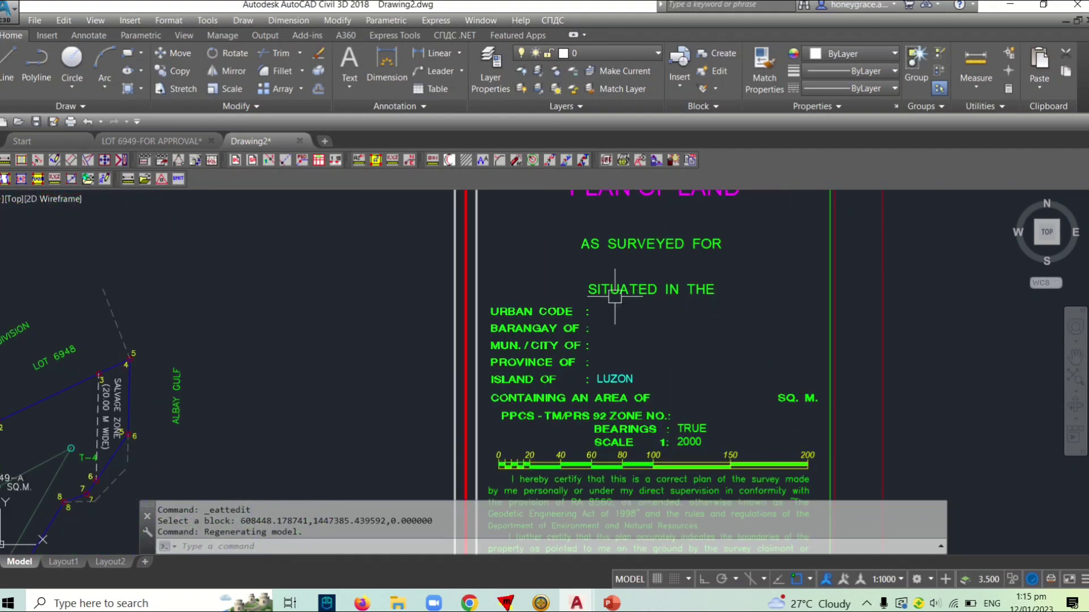
scroll(680, 341, "down", 2)
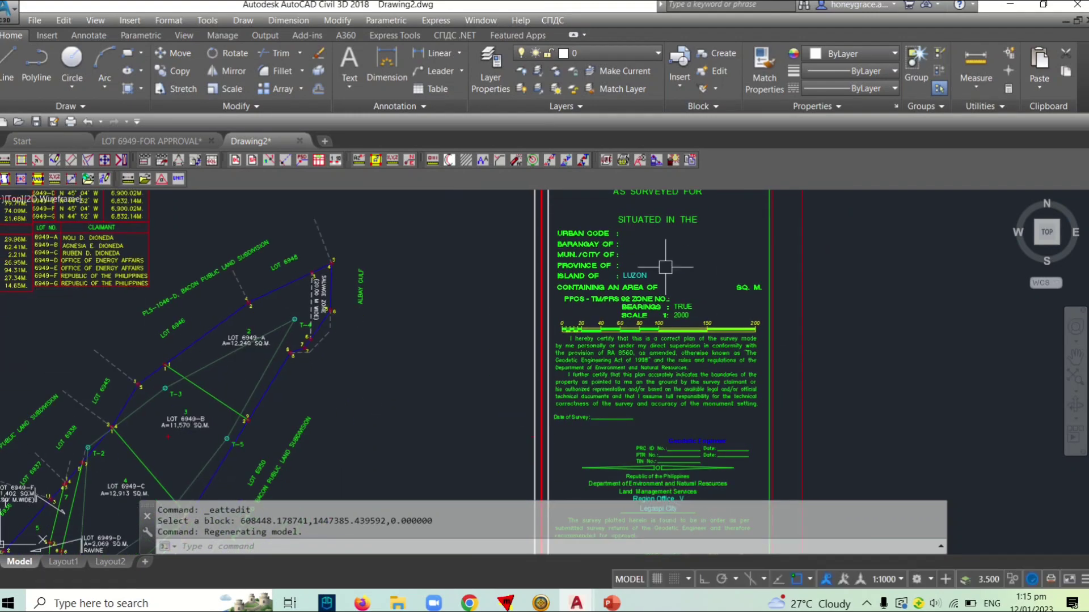
middle_click_drag(658, 400, 652, 314)
scroll(656, 280, "down", 2)
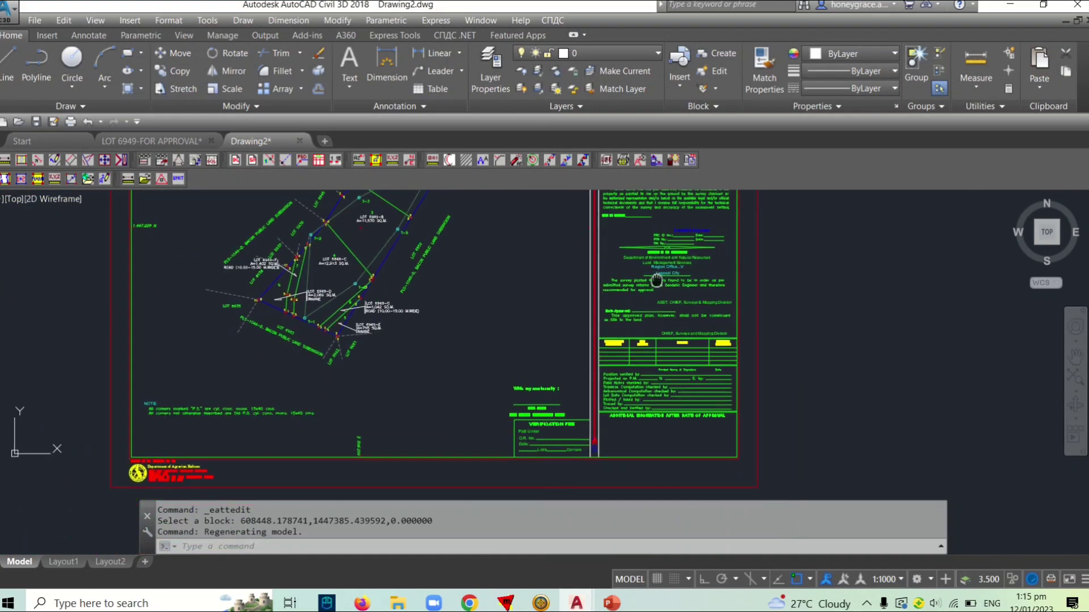
scroll(656, 280, "up", 2)
scroll(655, 301, "down", 1)
scroll(655, 321, "down", 1)
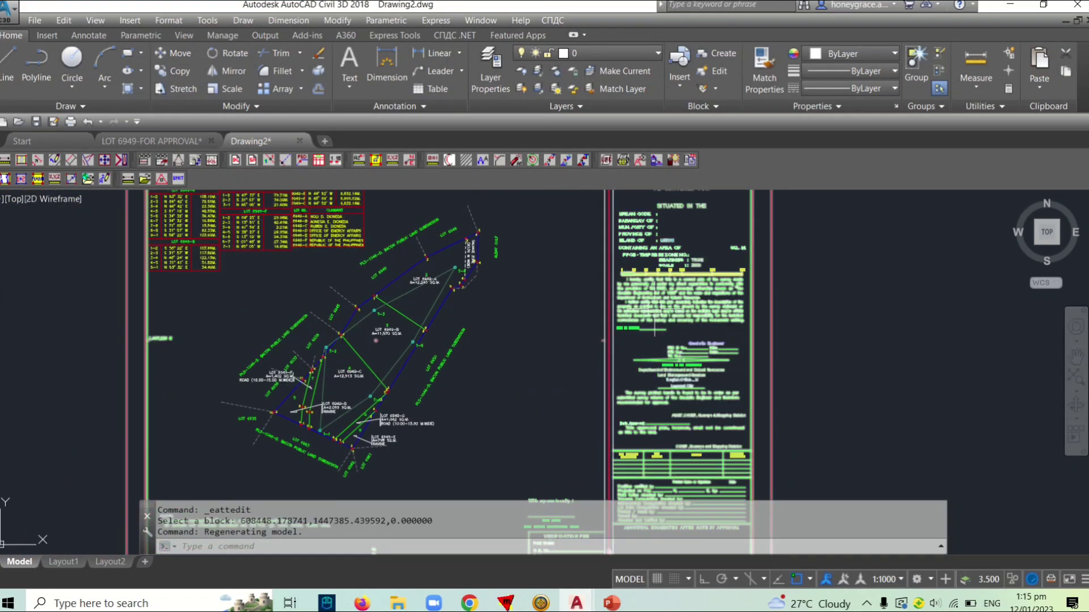
scroll(655, 328, "down", 4)
scroll(647, 335, "up", 1)
scroll(638, 338, "up", 2)
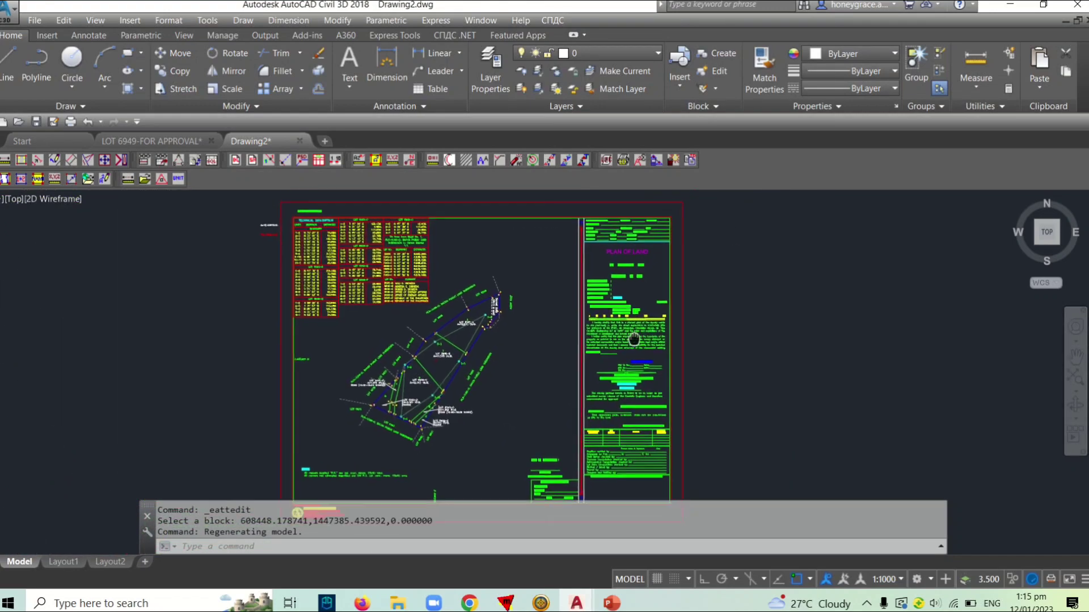
scroll(634, 339, "down", 2)
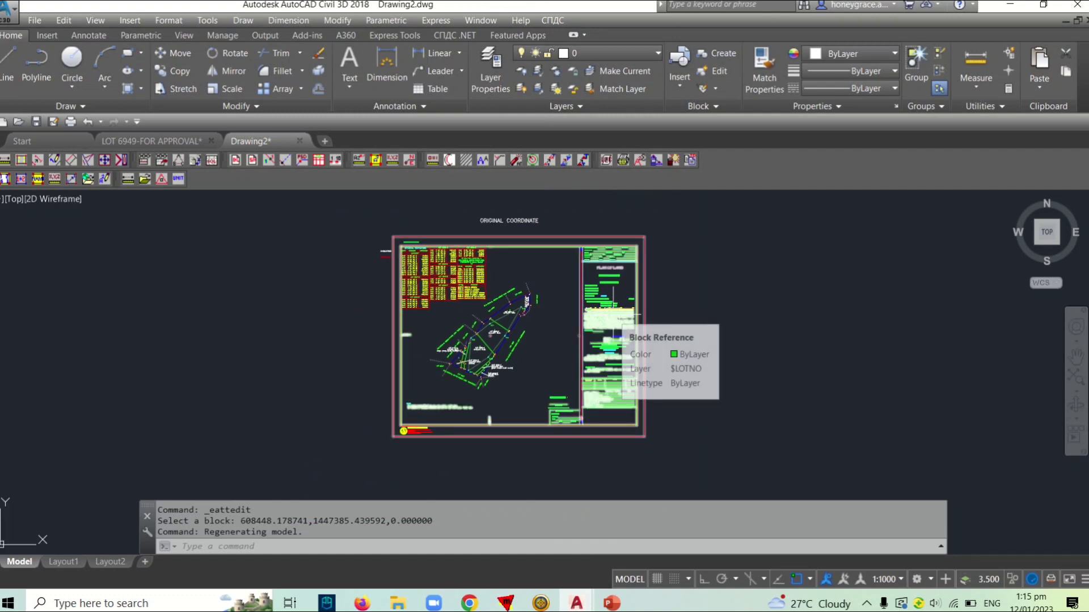
Step: Open the BL-FORM-NEW block's attributes, browse SUBJECT, CLAIMANT and RURBAN, and select TITLE
double_click(615, 319)
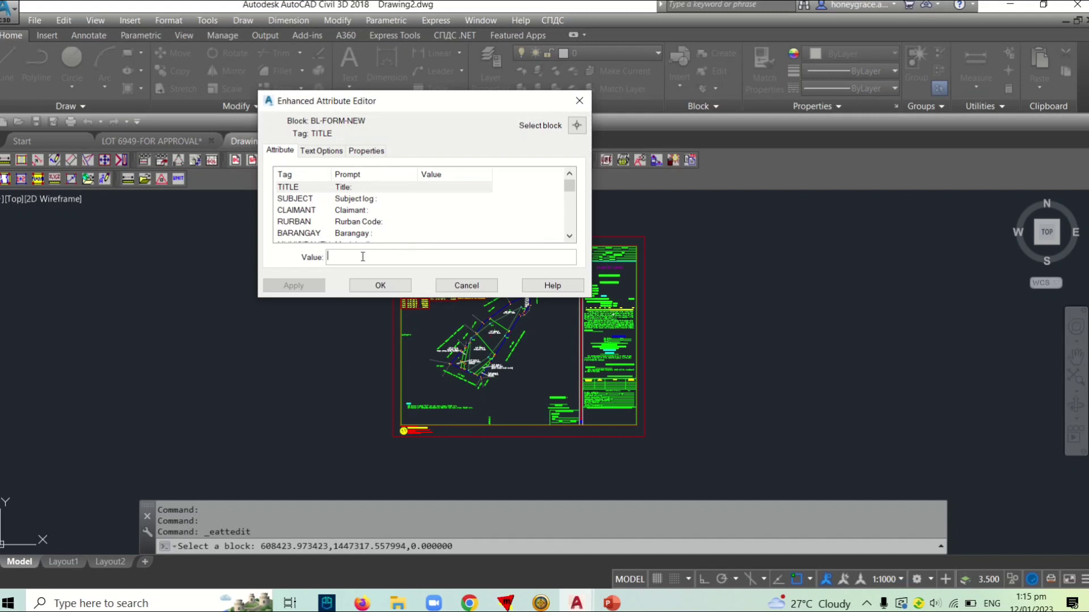
left_click(364, 200)
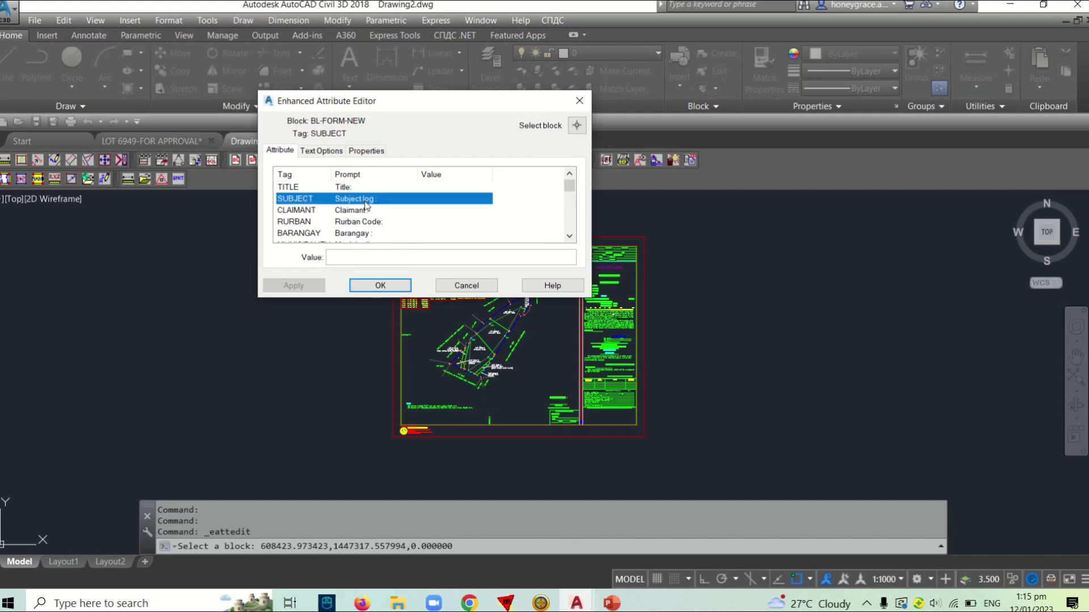
left_click(364, 213)
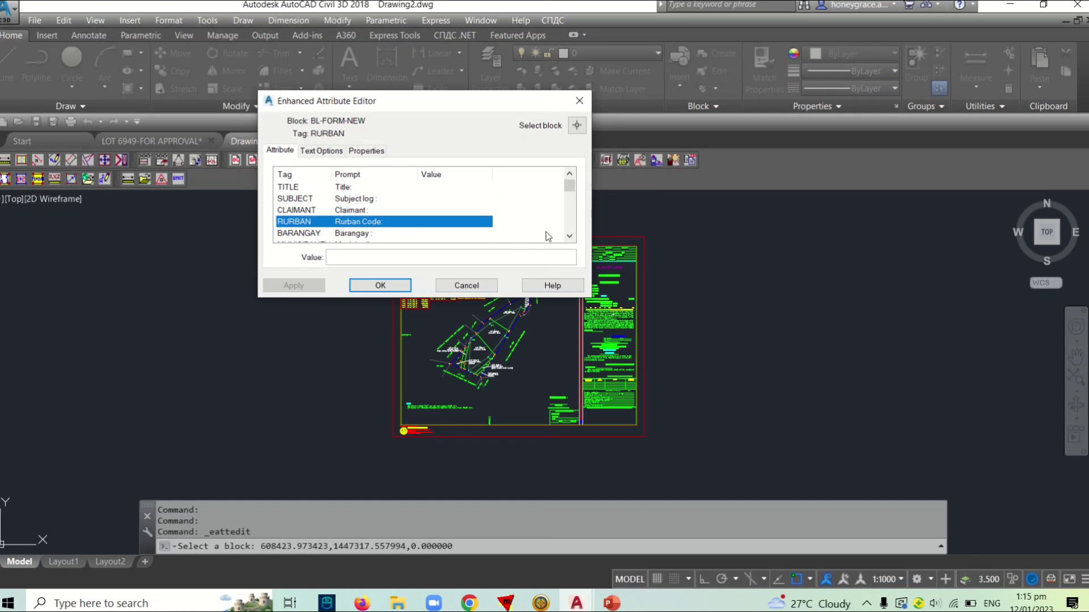
left_click(569, 235)
left_click(569, 236)
left_click(569, 236)
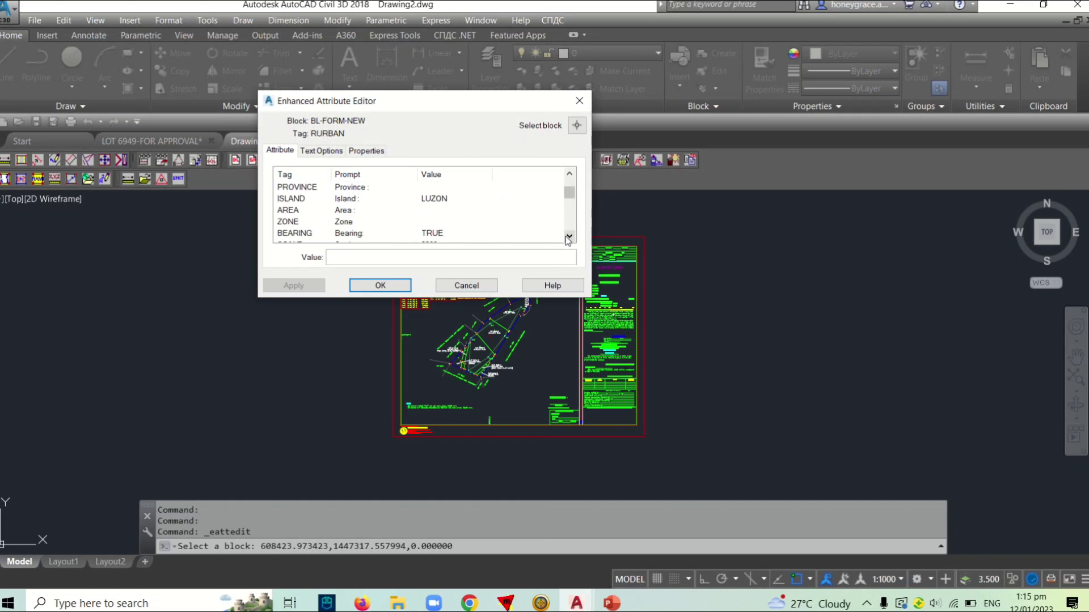
left_click(569, 236)
left_click(569, 236)
left_click(570, 236)
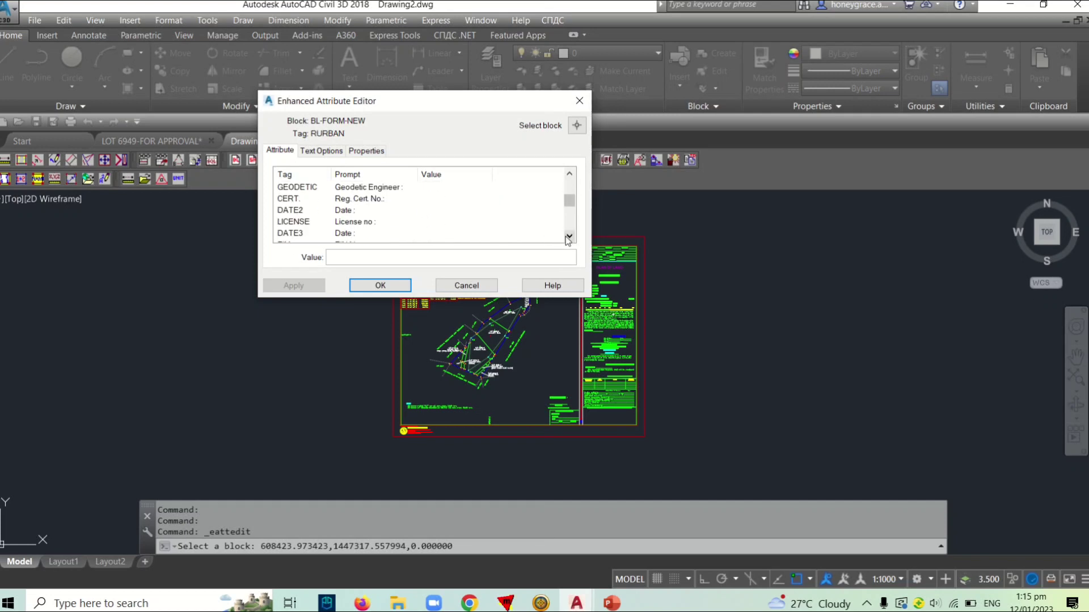
left_click(569, 236)
left_click(568, 237)
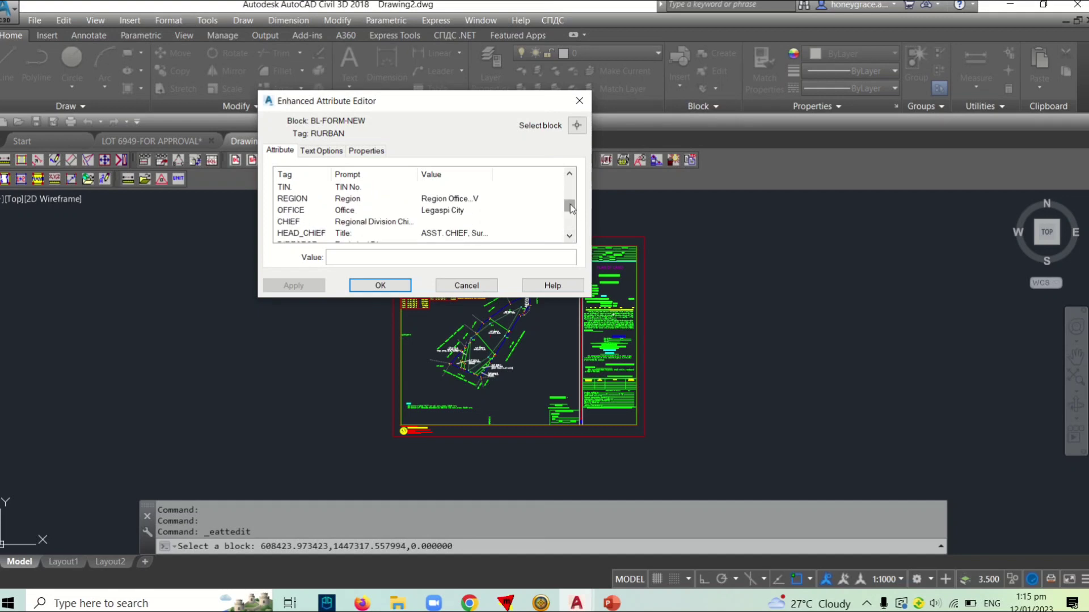
left_click_drag(571, 209, 569, 187)
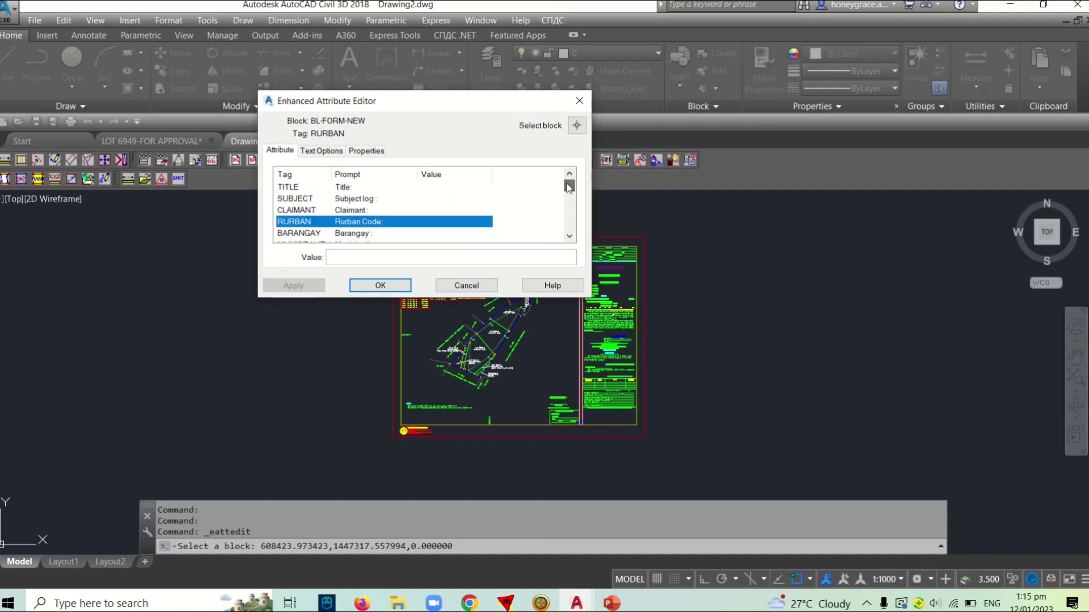
left_click(419, 188)
left_click(375, 257)
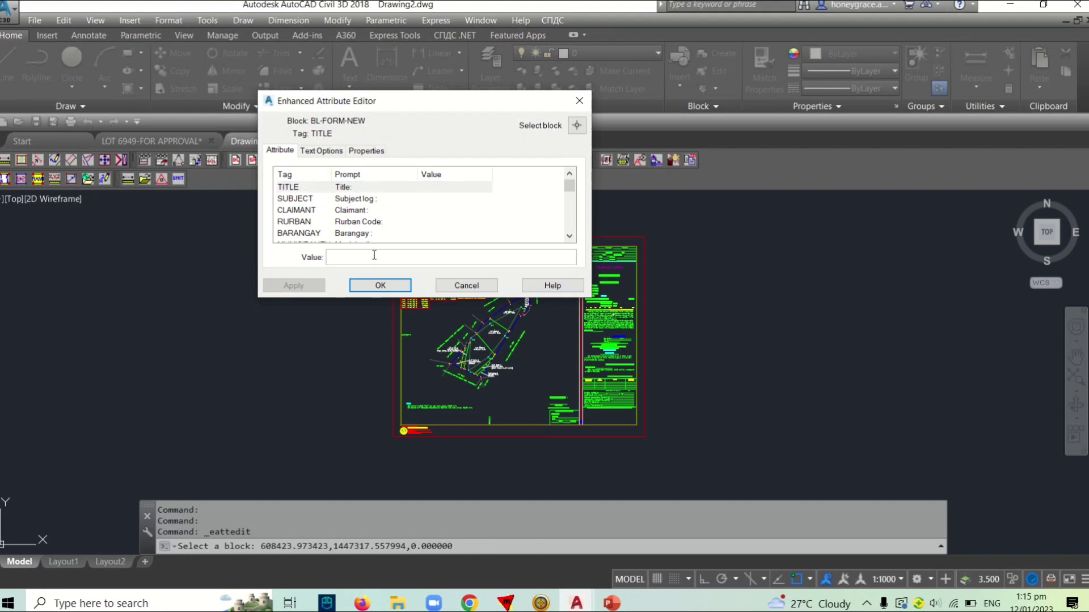
Step: Set the TITLE attribute to SUBDIVISION in capital letters
type("su")
key("BackSpace")
key("BackSpace")
key("Caps_Lock")
type("SU")
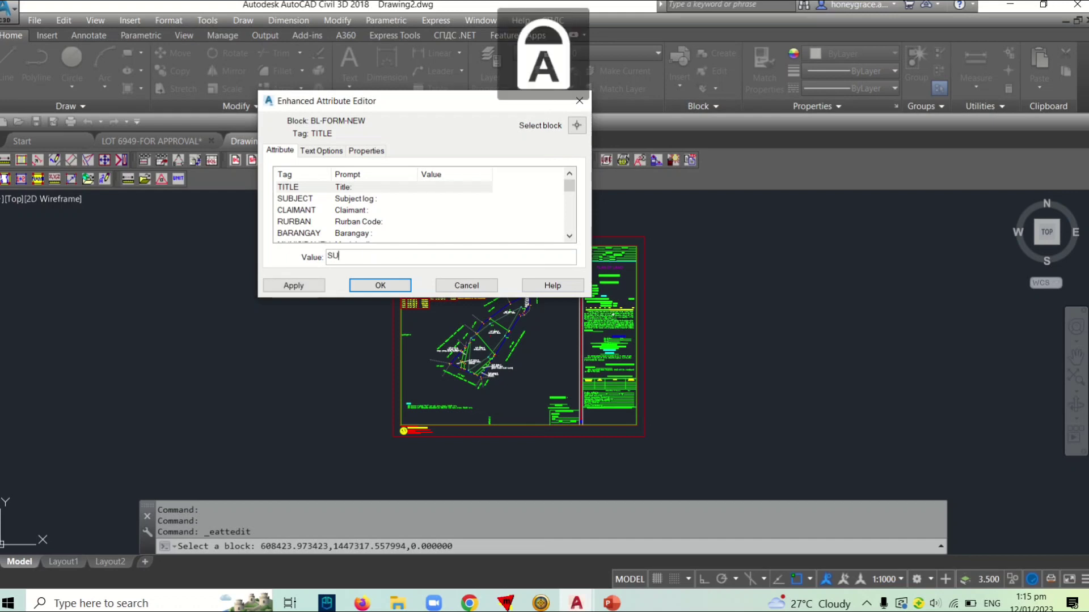
type("BDIVISION")
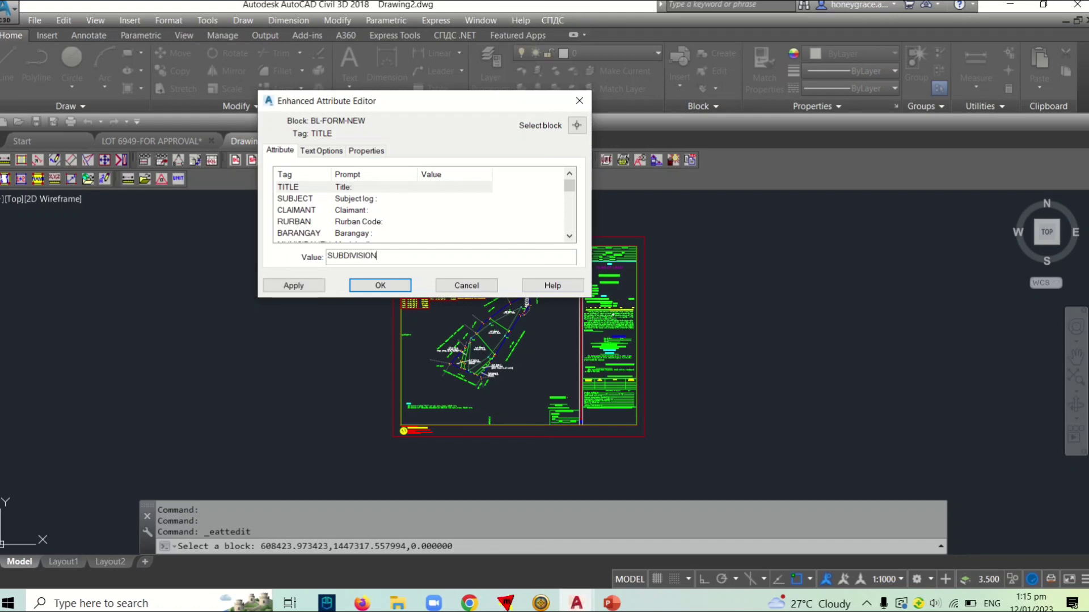
left_click(385, 202)
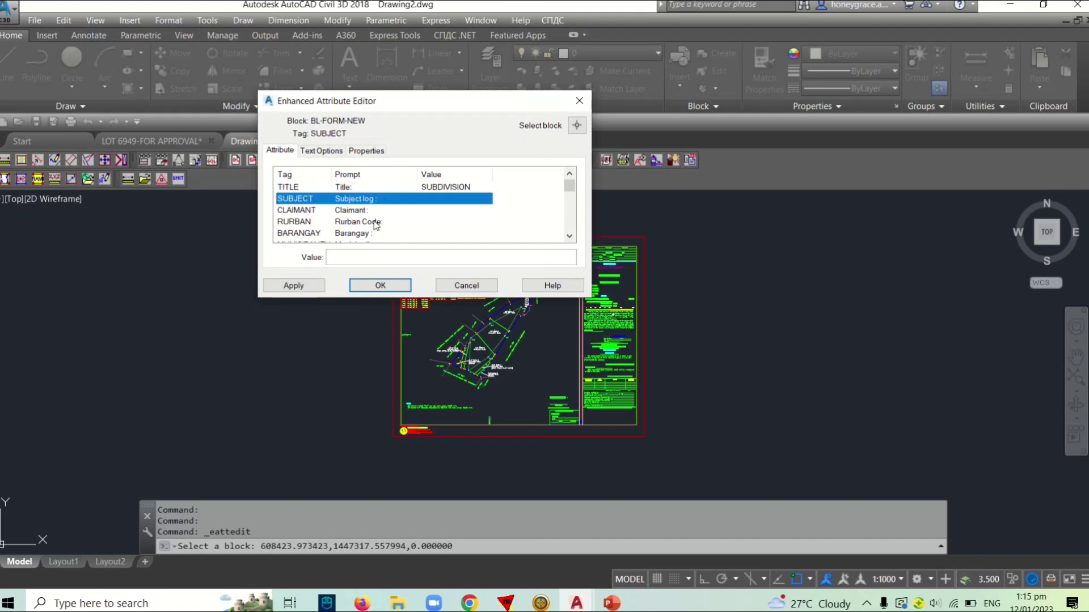
Step: Set SUBJECT to 'OF LOT 6949, PLS-1046-D' and enter the claimant's name
left_click(353, 256)
type("OF ")
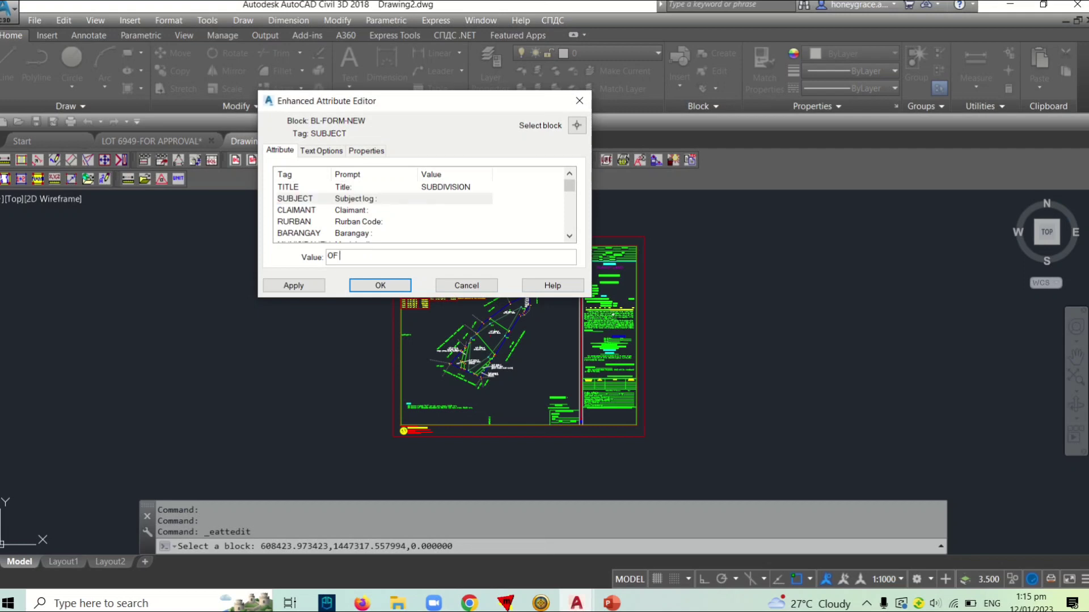
type("LOT 6949, P")
type("LS-1")
type("046-D")
key("Return")
type("JUAN")
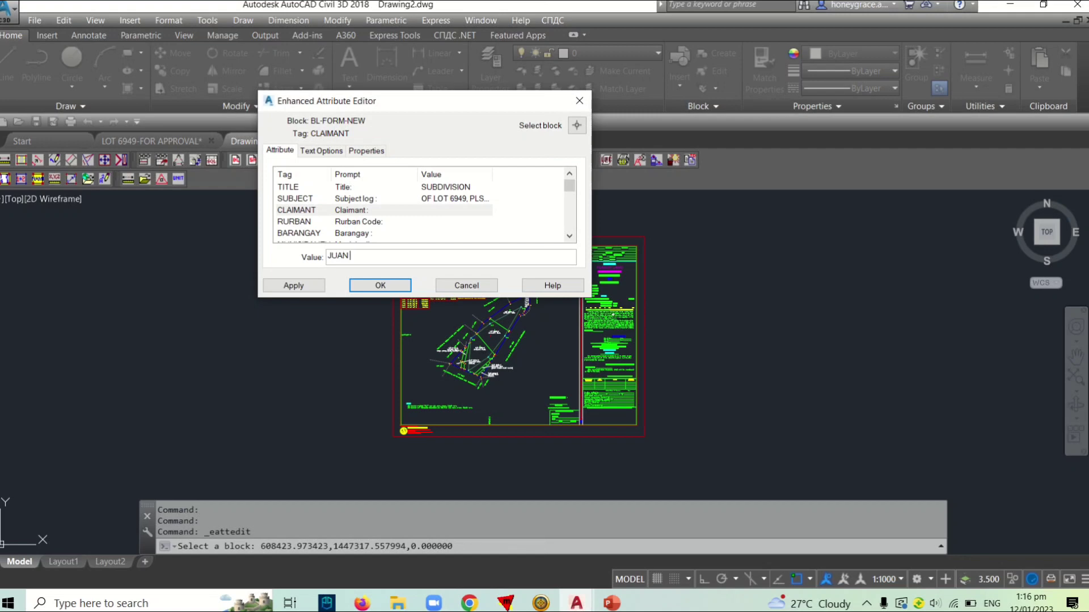
type("DELA C")
type("RUZ")
left_click(390, 222)
Step: Select the BARANGAY attribute and place the cursor in its value field
left_click(373, 255)
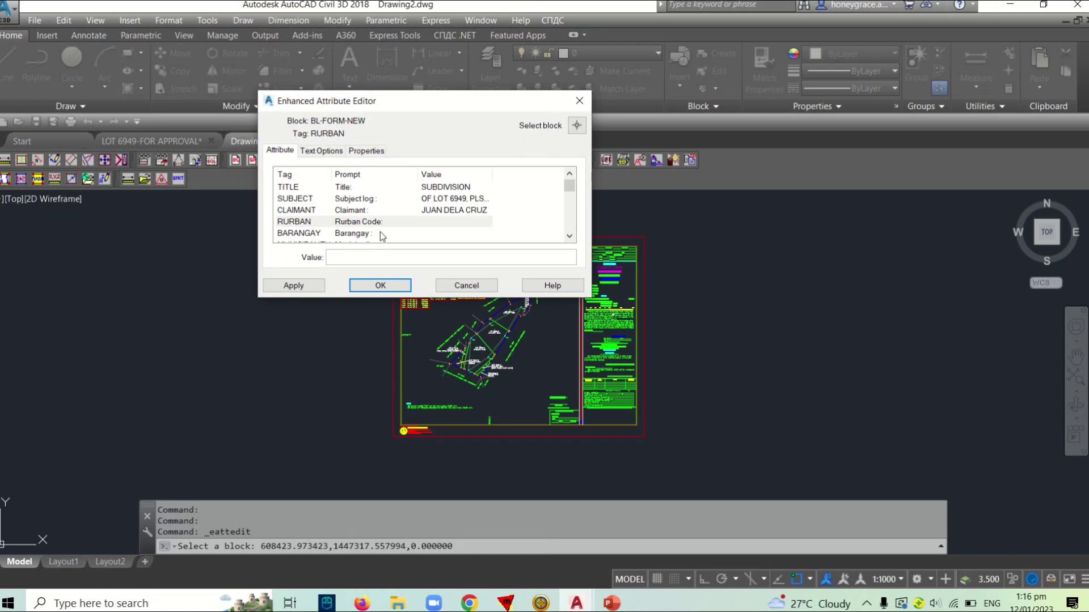
left_click(382, 234)
left_click(359, 258)
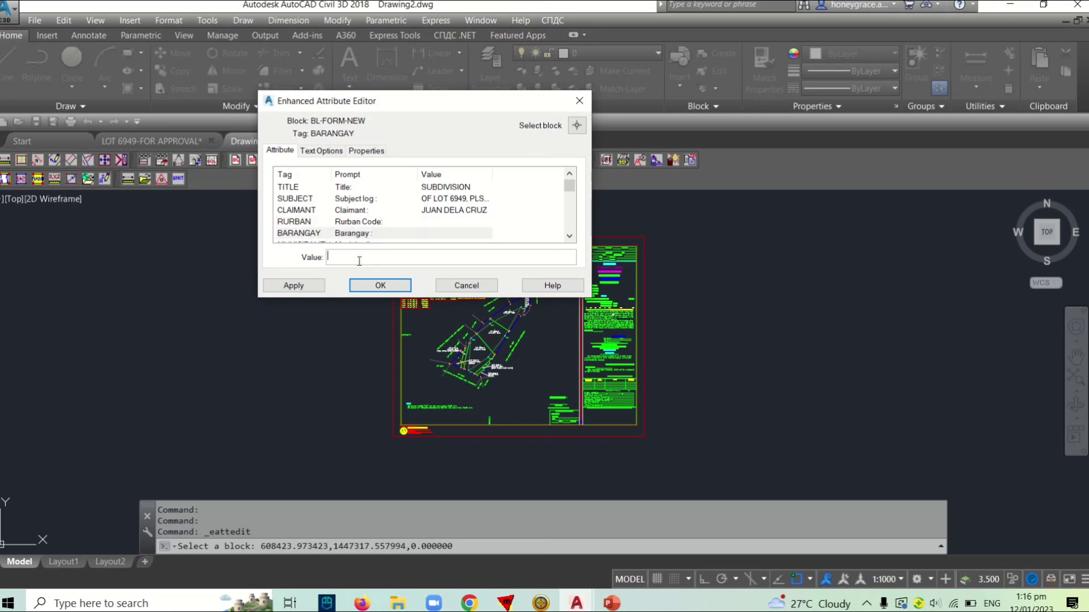
Step: Enter barangay OSIAO, municipality BACON and province SORSOGON, keeping island LUZON
type("OSIAO")
key("Return")
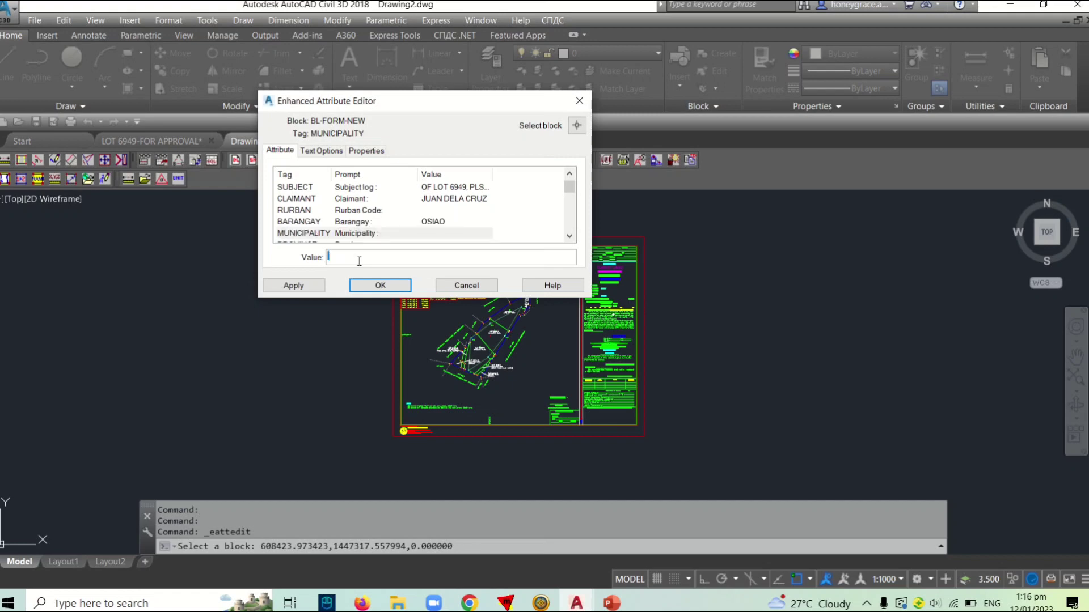
type("BACON")
key("Return")
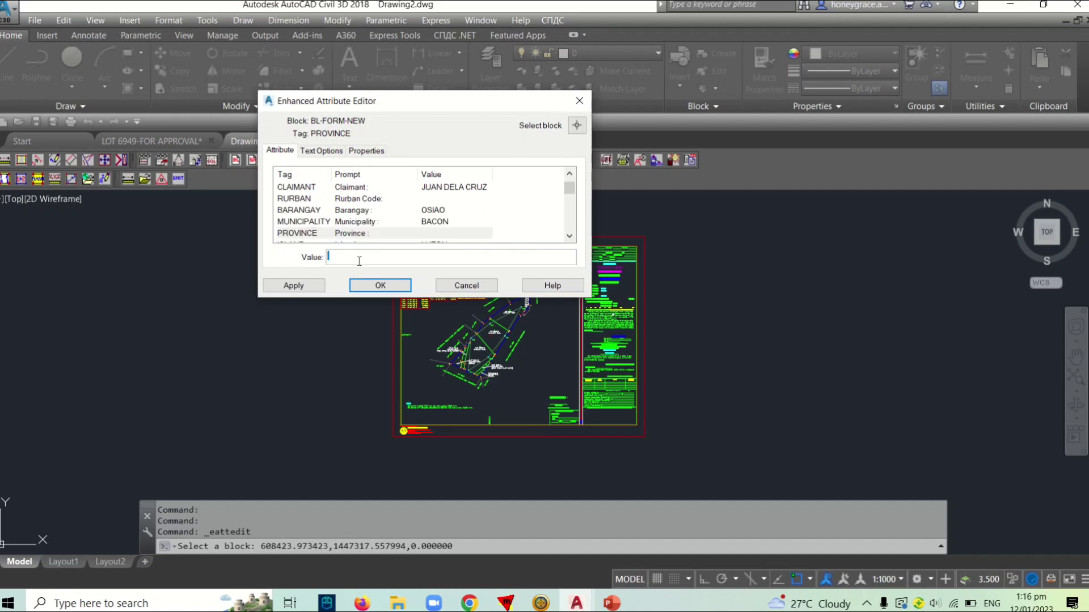
type("SOR")
type("SOGON")
key("Return")
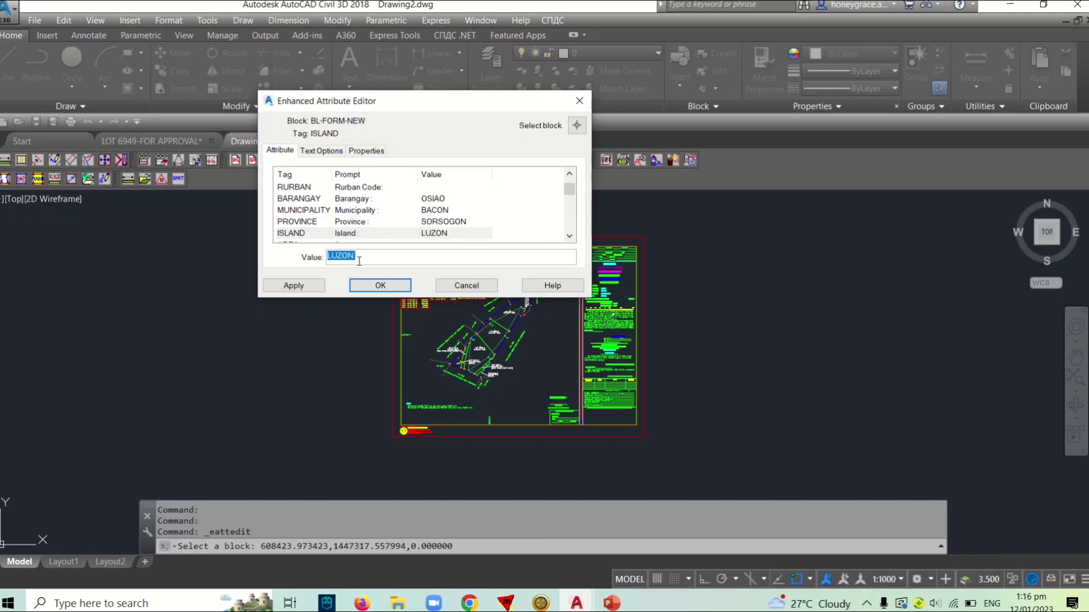
key("Return")
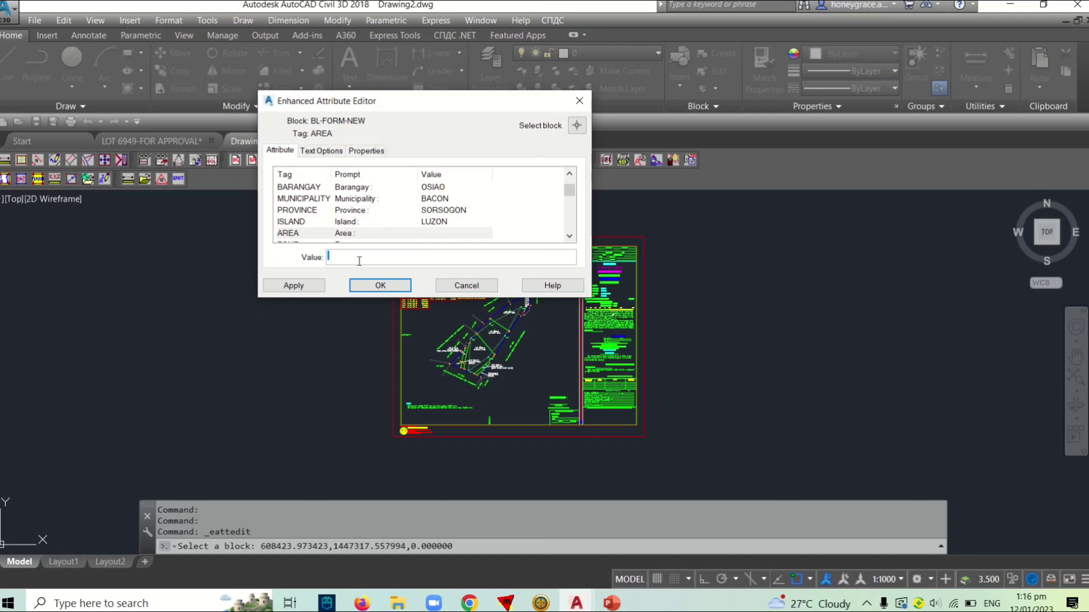
Step: Enter area 42,034 and accept zone IV, bearing TRUE and scale 2000
type("42")
type(",034")
key("Return")
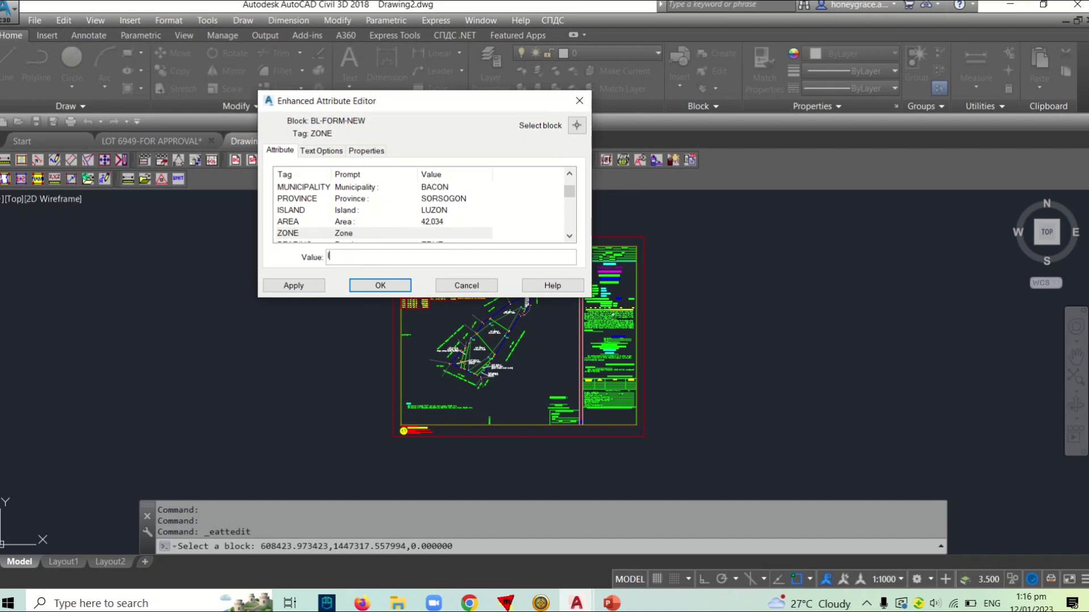
type("IV")
key("Return")
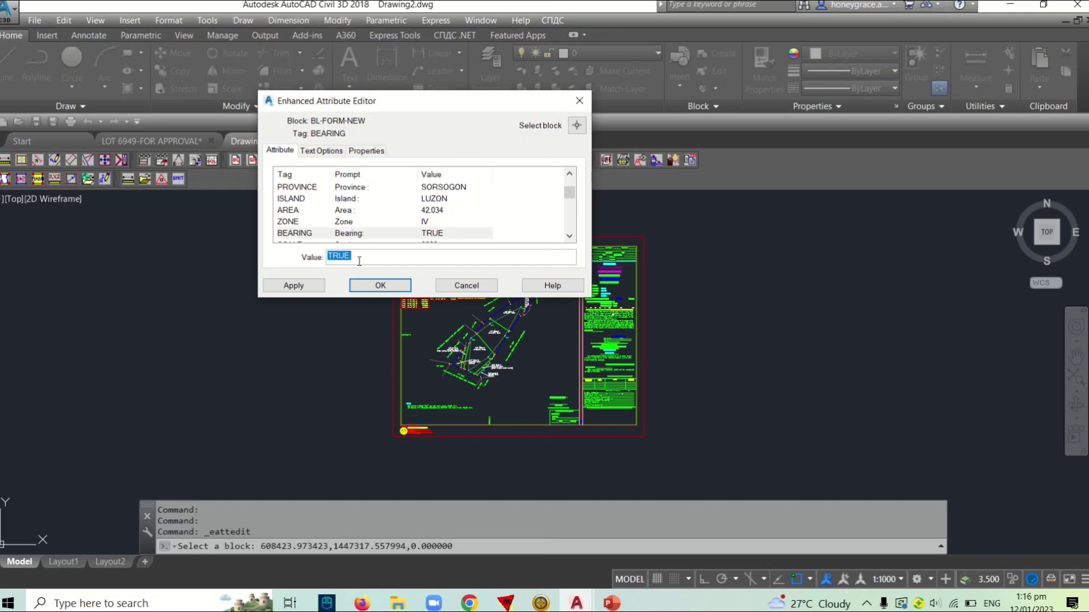
key("Return")
key("Return")
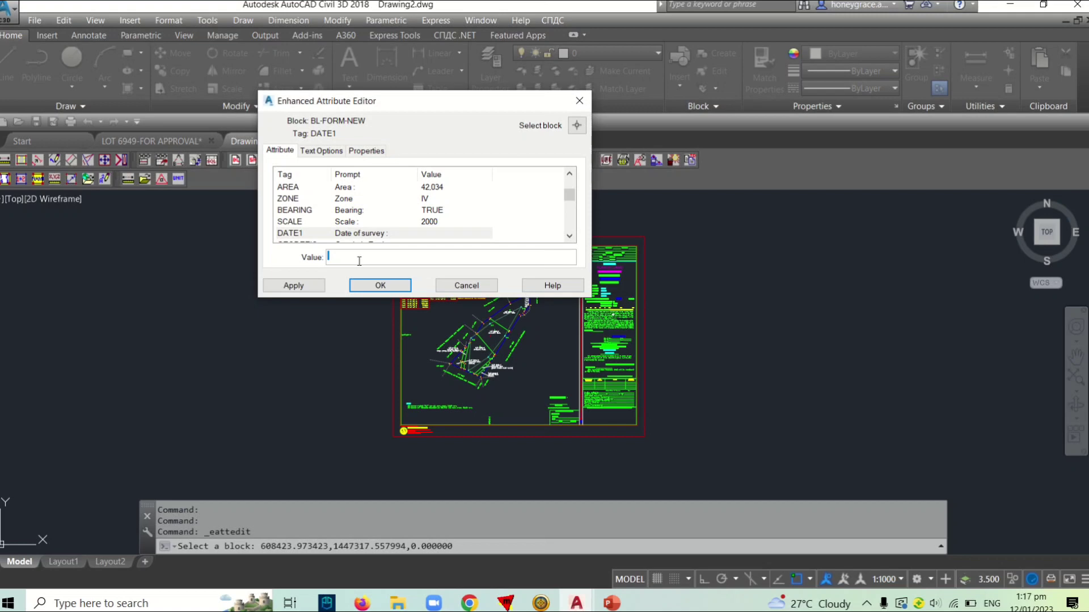
Step: Enter the November 25 survey date, pass the remaining fields, and apply the attribute edits
type("NOVEMEB")
type("BE")
type("R")
type("25")
type("2022")
key("Return")
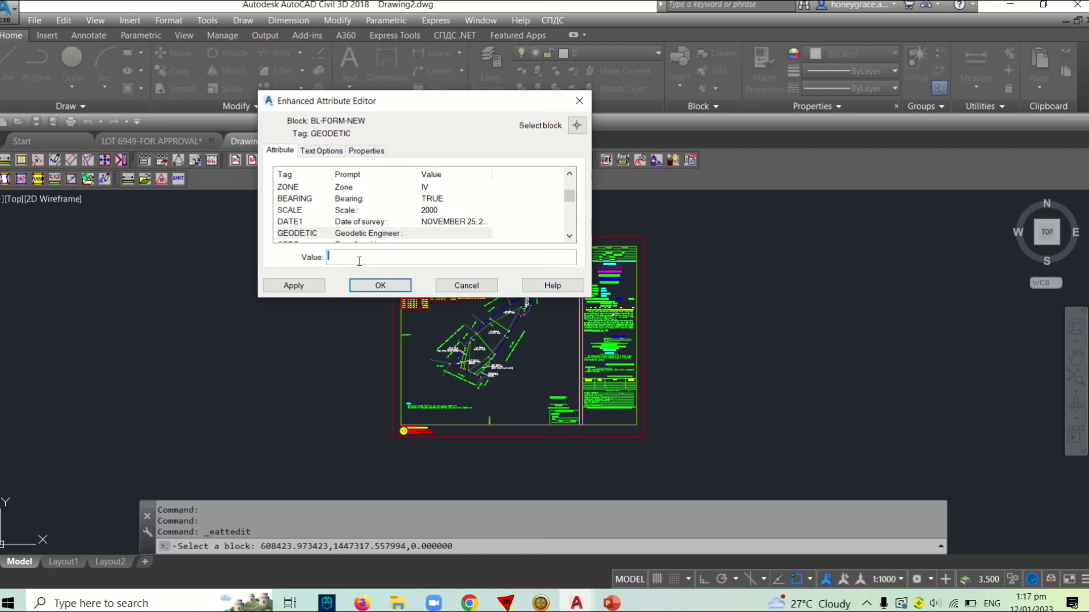
key("Return")
key("Return")
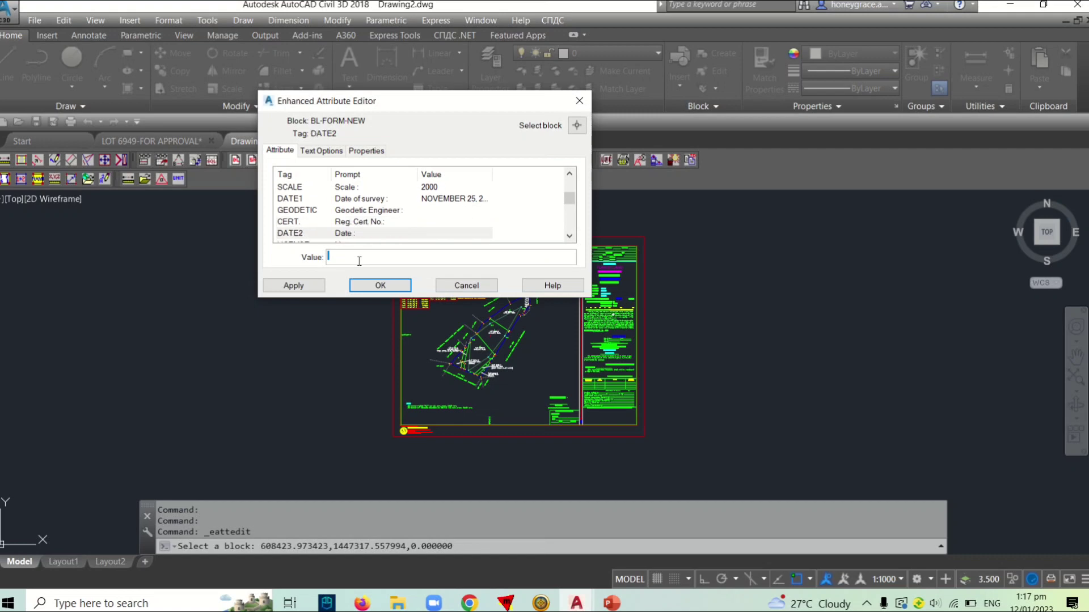
key("Return")
key("Return")
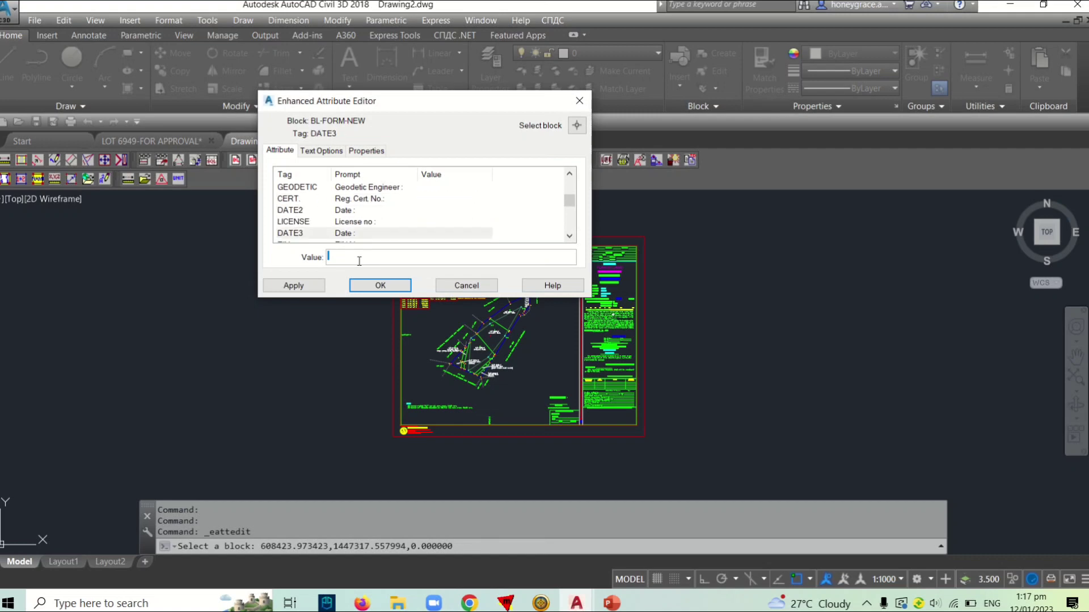
key("Return")
key("Return")
key("Return")
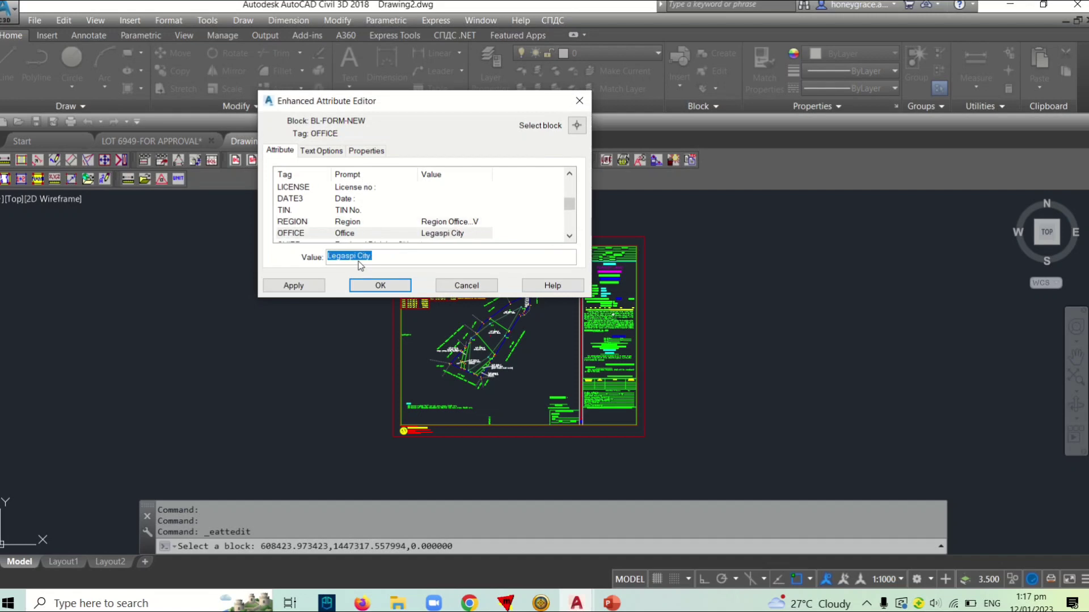
key("Return")
key("Return")
key("Return")
key("Return")
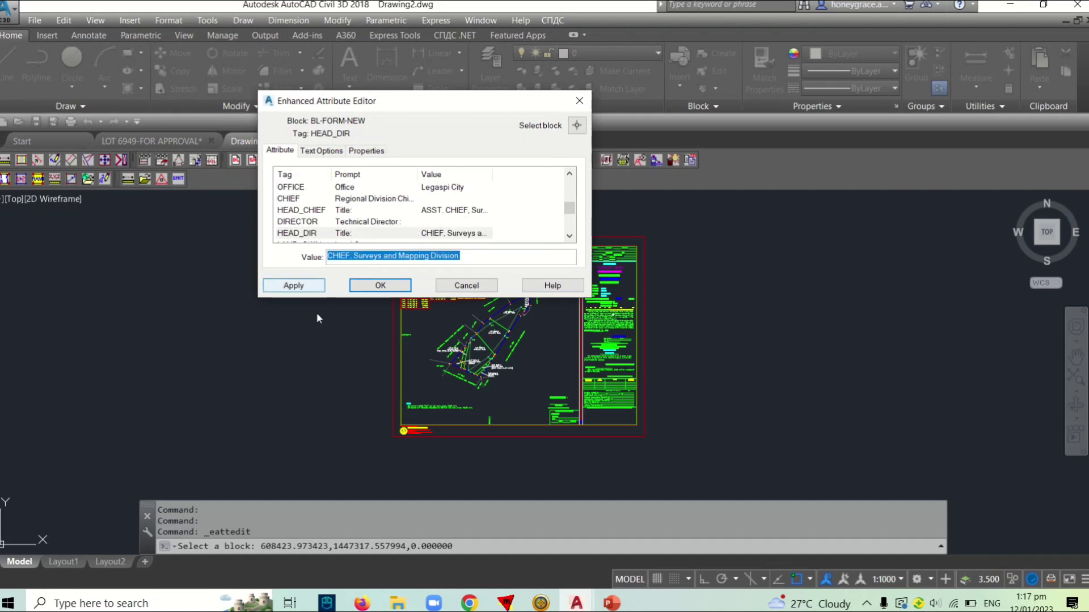
left_click_drag(569, 210, 570, 238)
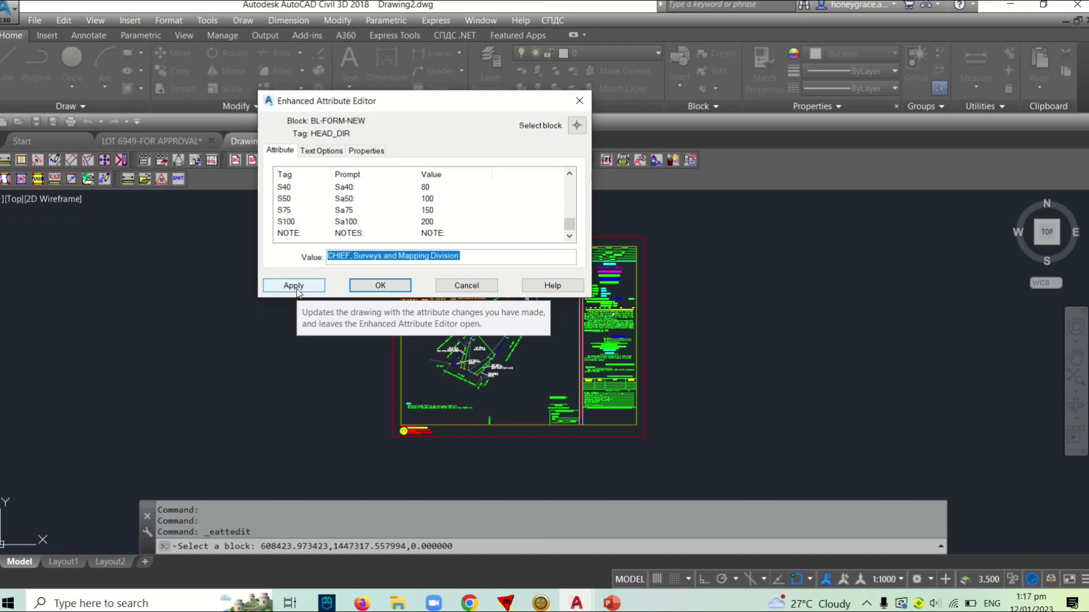
left_click(293, 286)
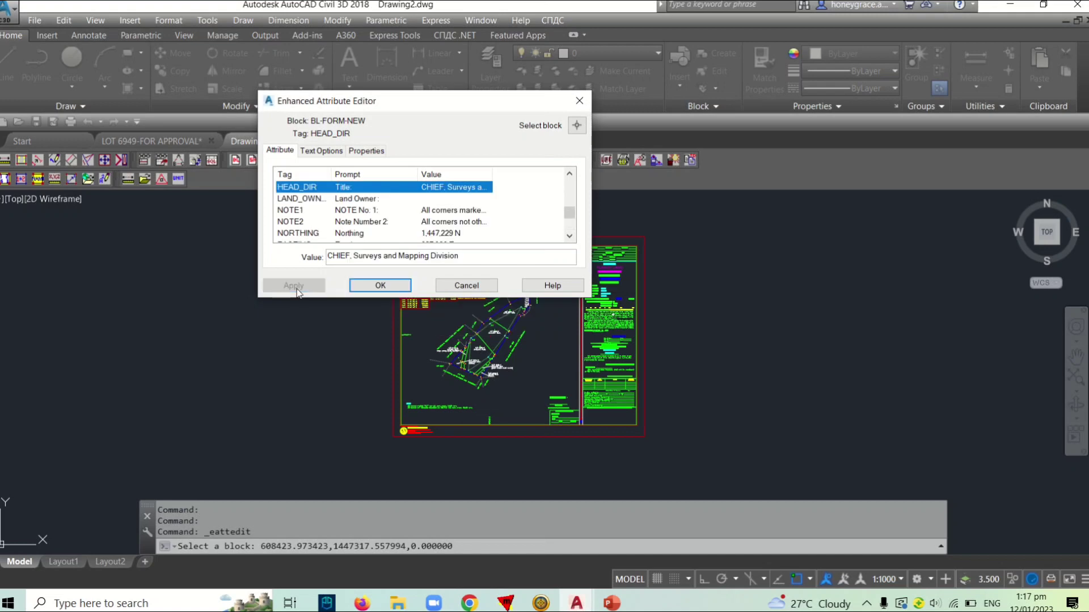
Step: Close the attribute editor with OK and review the title block, scale bar and lot tables
left_click(386, 287)
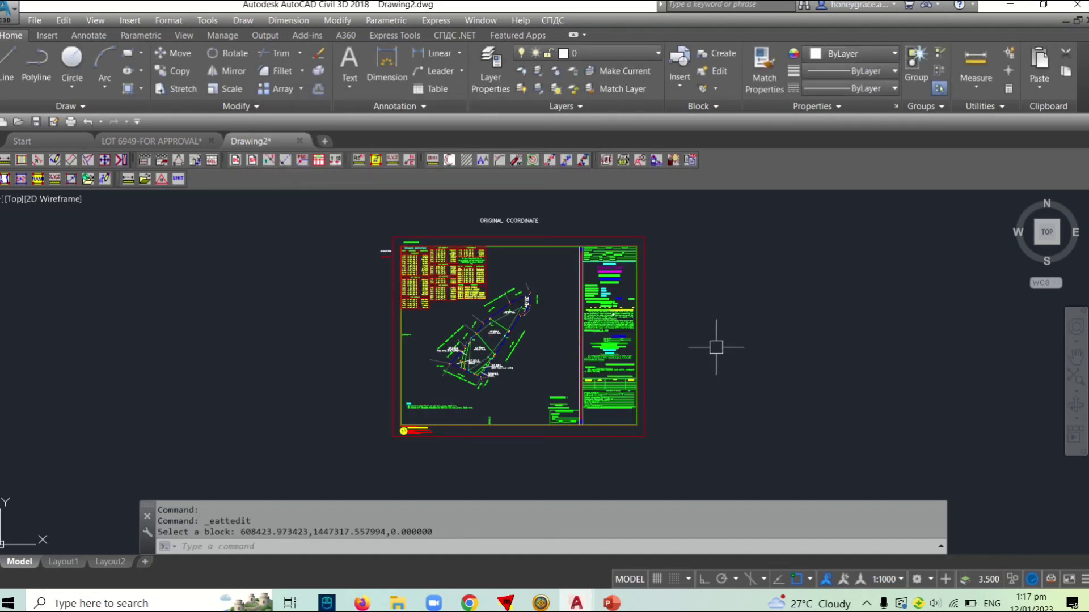
scroll(624, 309, "up", 4)
scroll(600, 302, "up", 4)
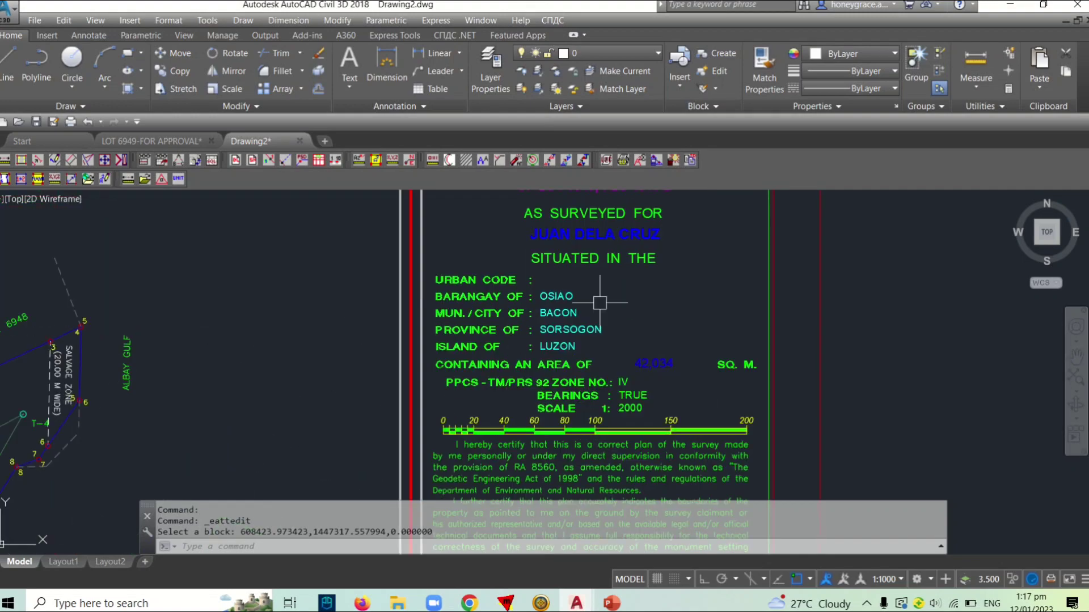
scroll(600, 303, "down", 2)
middle_click_drag(584, 316, 553, 416)
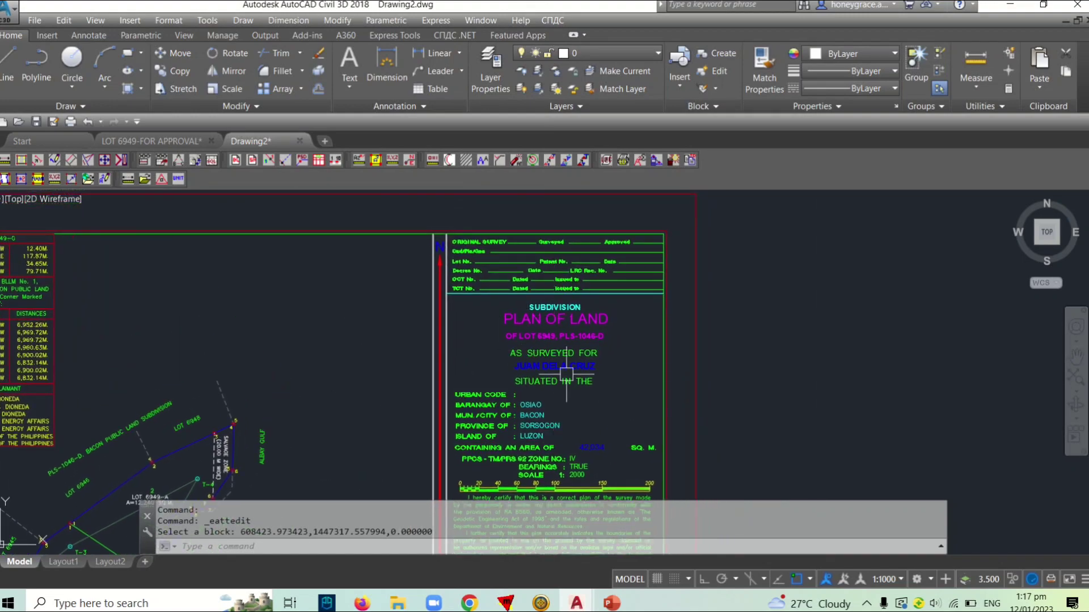
scroll(566, 374, "up", 2)
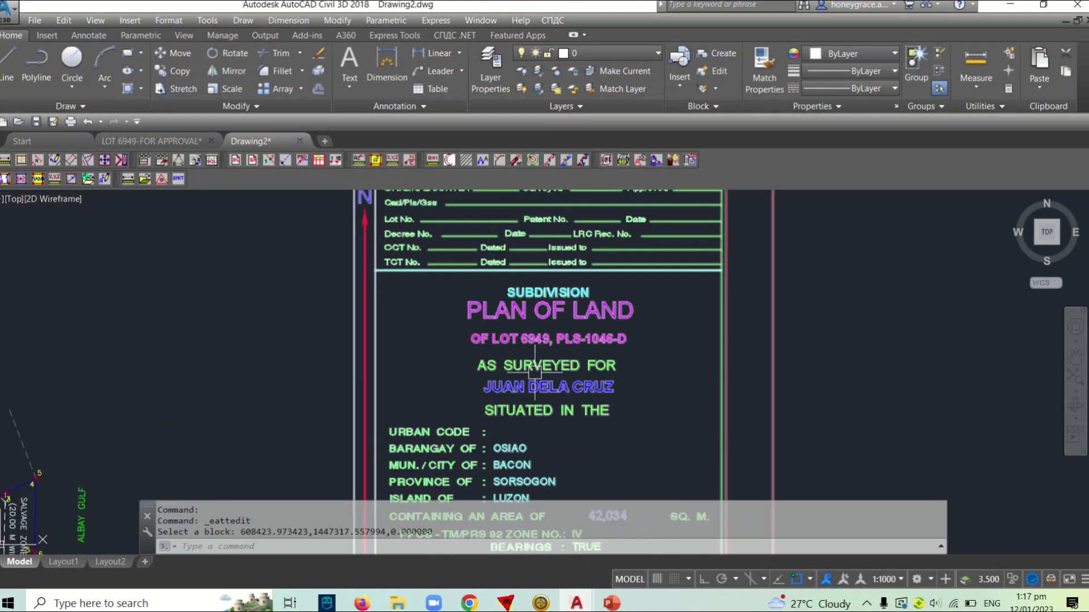
middle_click_drag(601, 450, 591, 275)
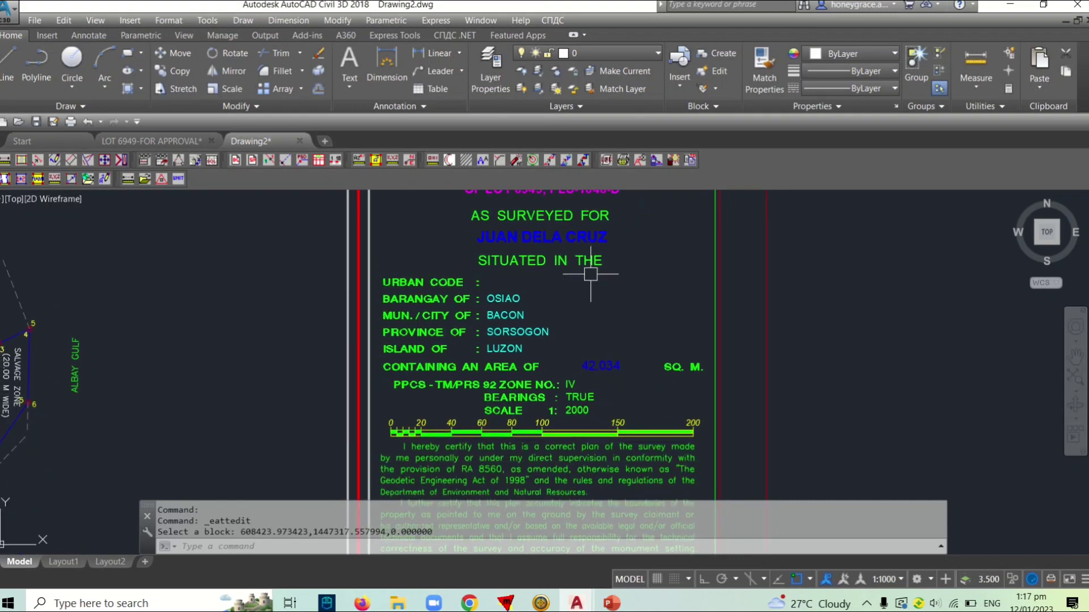
scroll(607, 413, "down", 4)
middle_click_drag(607, 412, 584, 297)
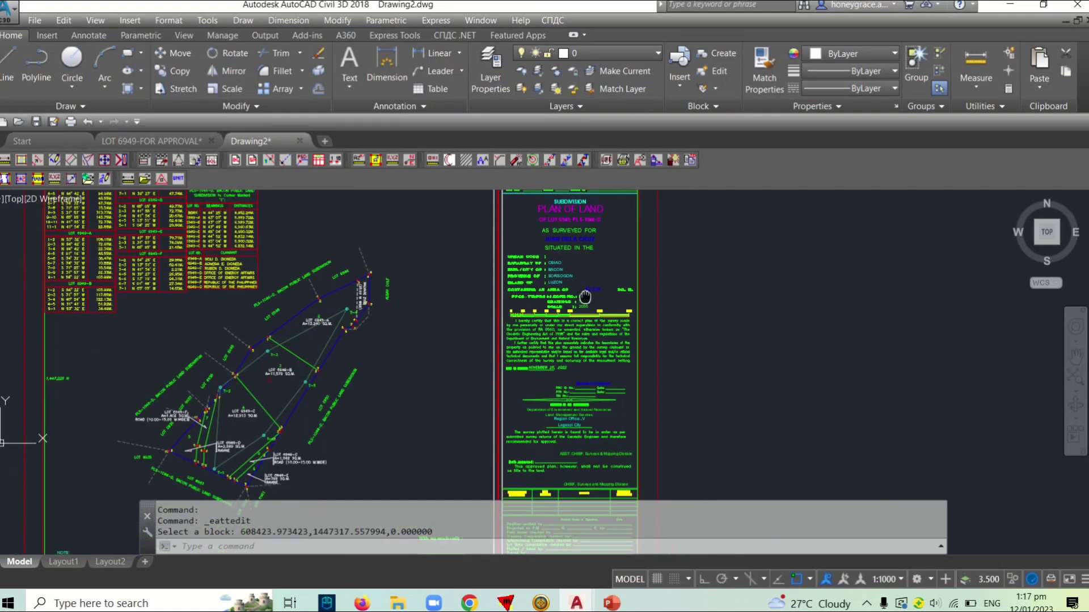
Step: Check the office text, approval tables and full sheet, then select the title block
scroll(591, 363, "up", 4)
middle_click_drag(565, 507, 554, 381)
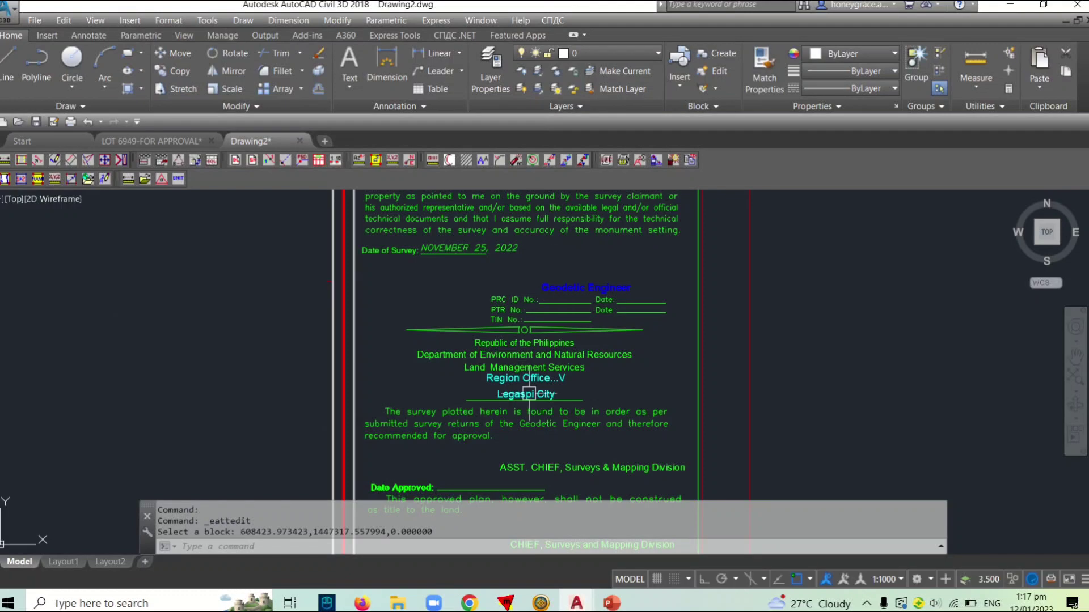
scroll(554, 381, "down", 3)
middle_click_drag(549, 441, 544, 274)
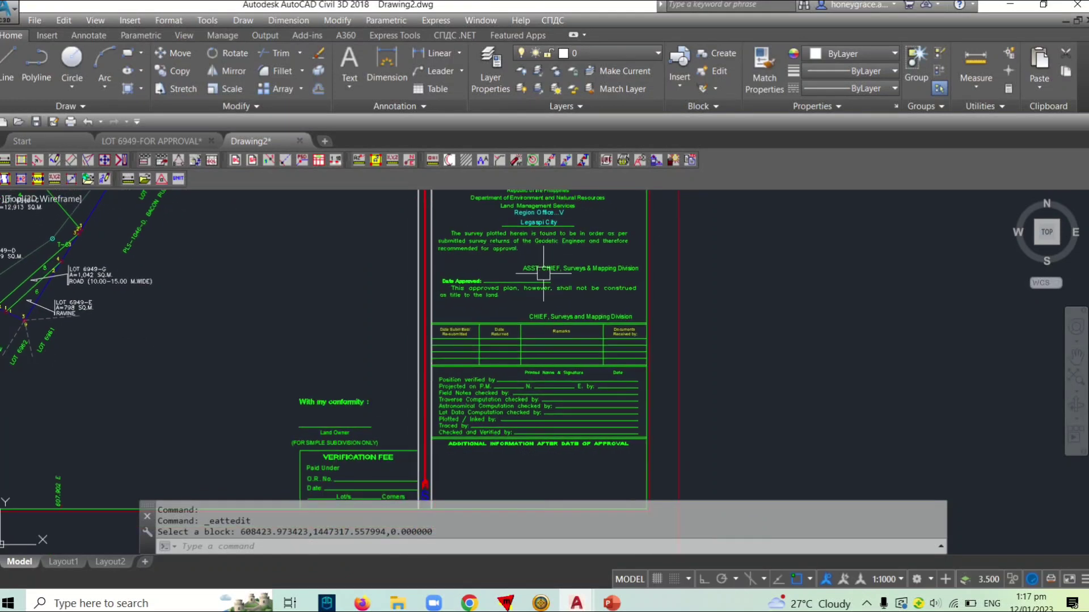
scroll(559, 314, "down", 2)
scroll(538, 351, "down", 2)
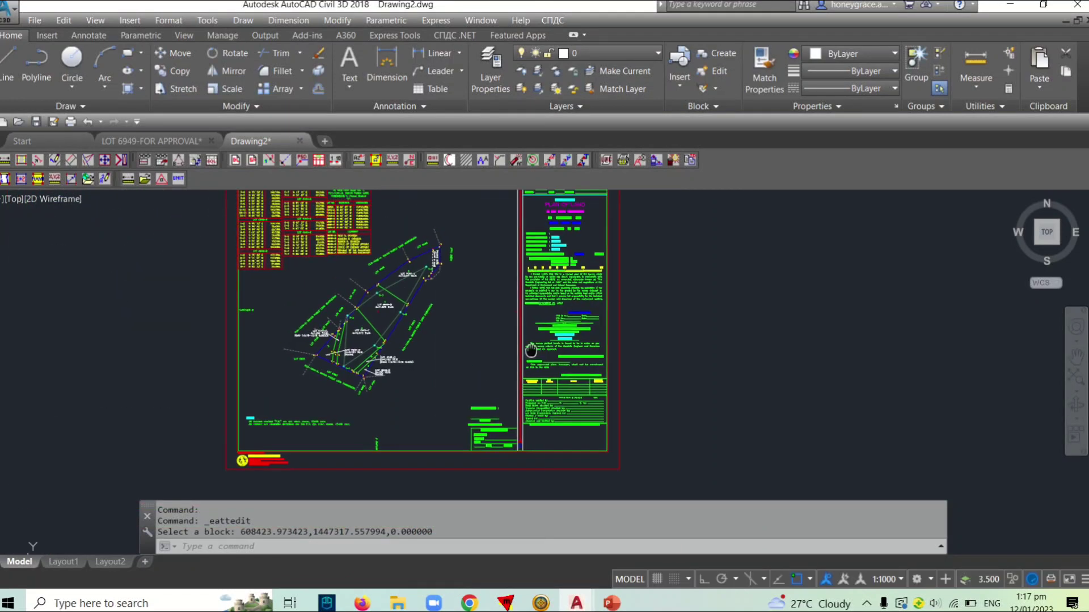
middle_click_drag(527, 355, 532, 368)
scroll(504, 306, "down", 2)
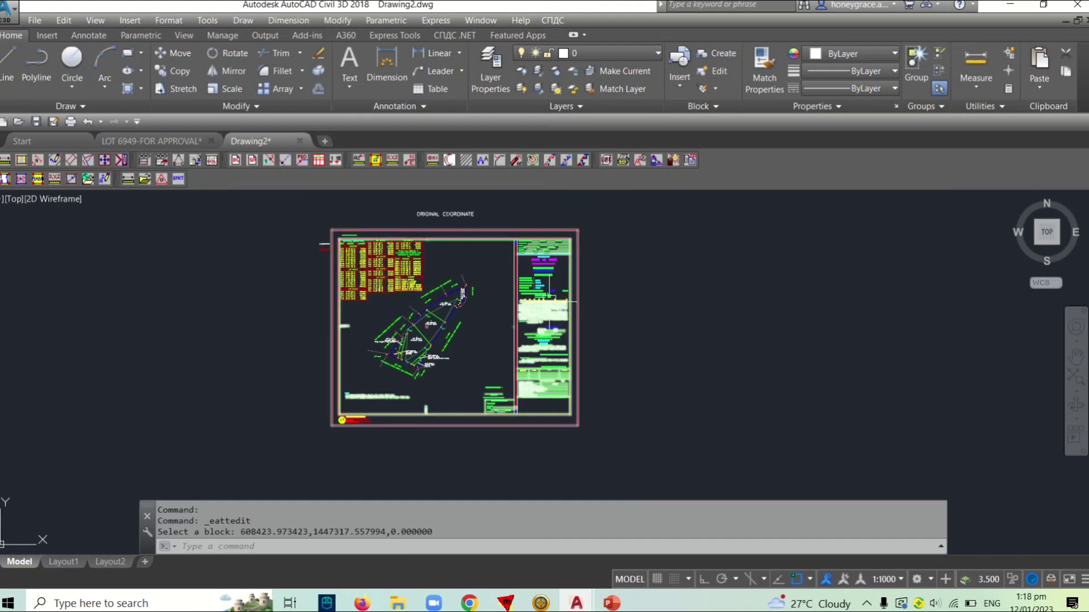
scroll(560, 246, "up", 2)
scroll(521, 340, "down", 1)
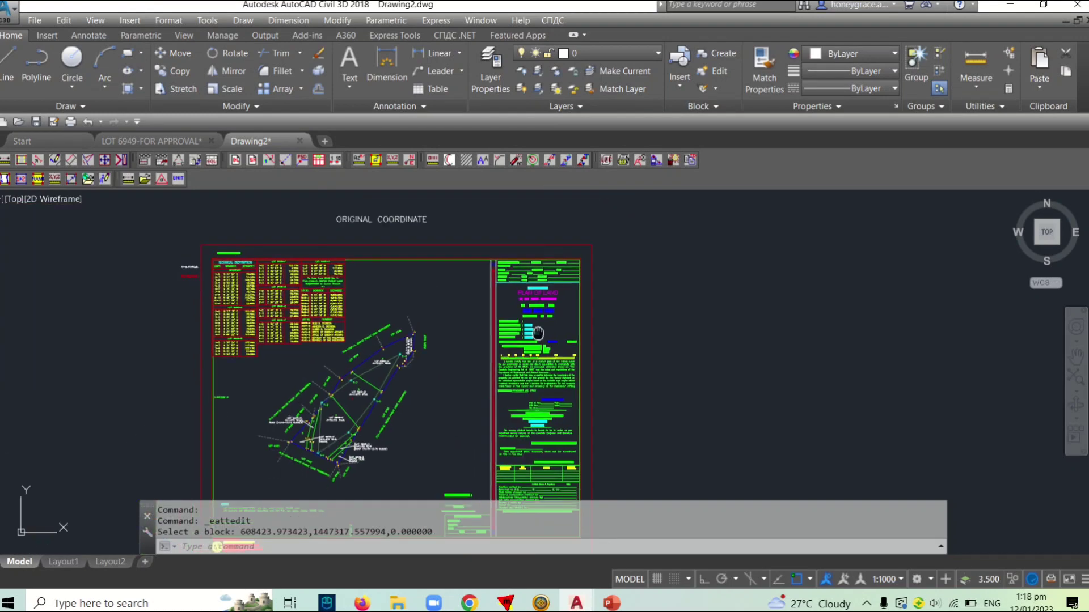
middle_click_drag(520, 410, 524, 356)
scroll(510, 343, "down", 2)
scroll(482, 320, "down", 1)
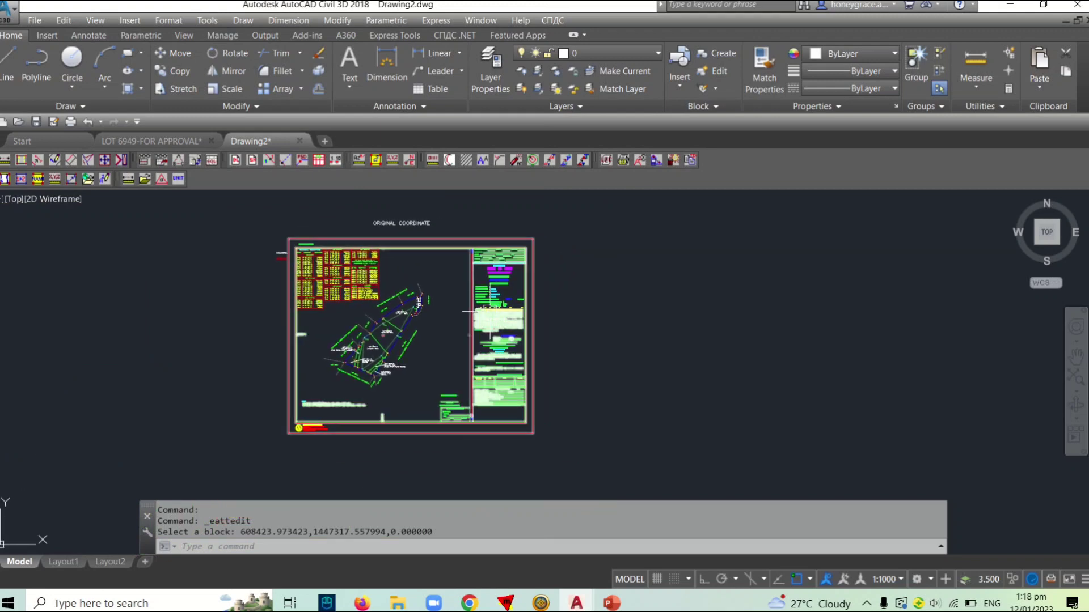
left_click(490, 309)
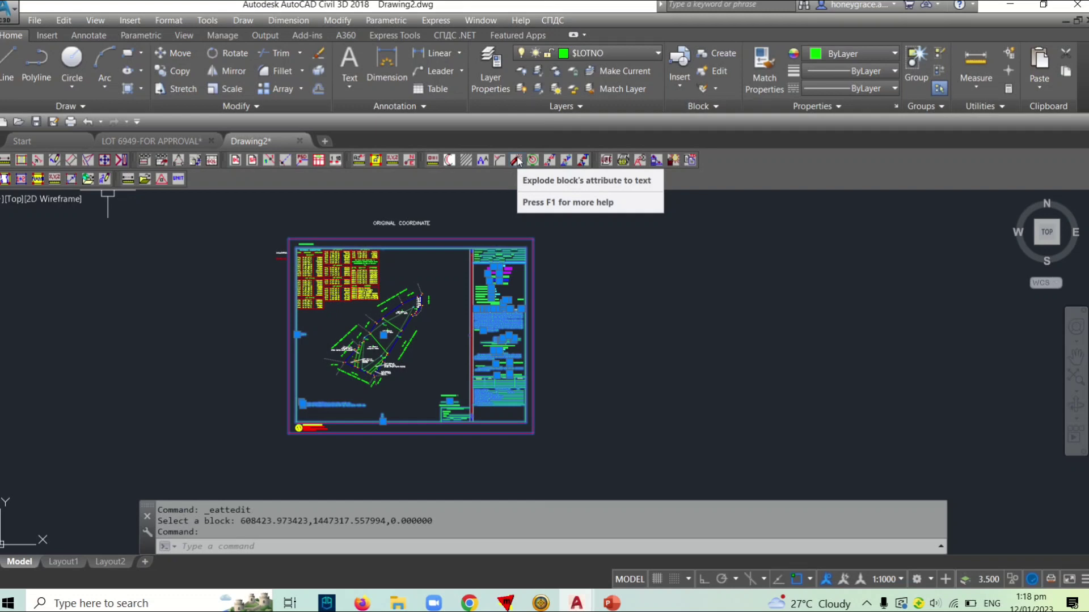
Step: Explode the selected title block's attributes into plain text
left_click(518, 162)
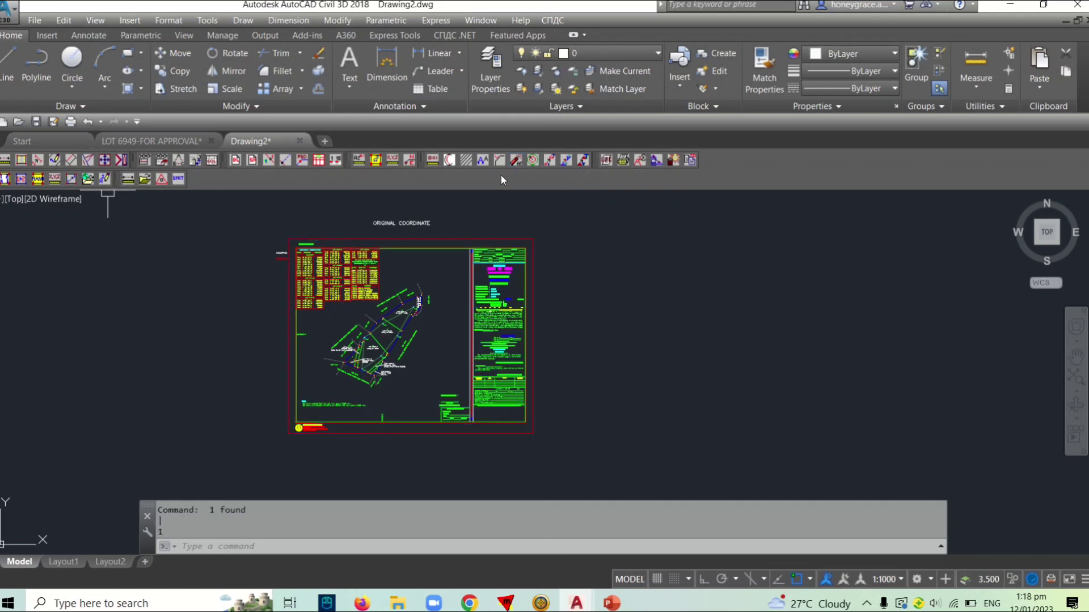
scroll(513, 321, "up", 10)
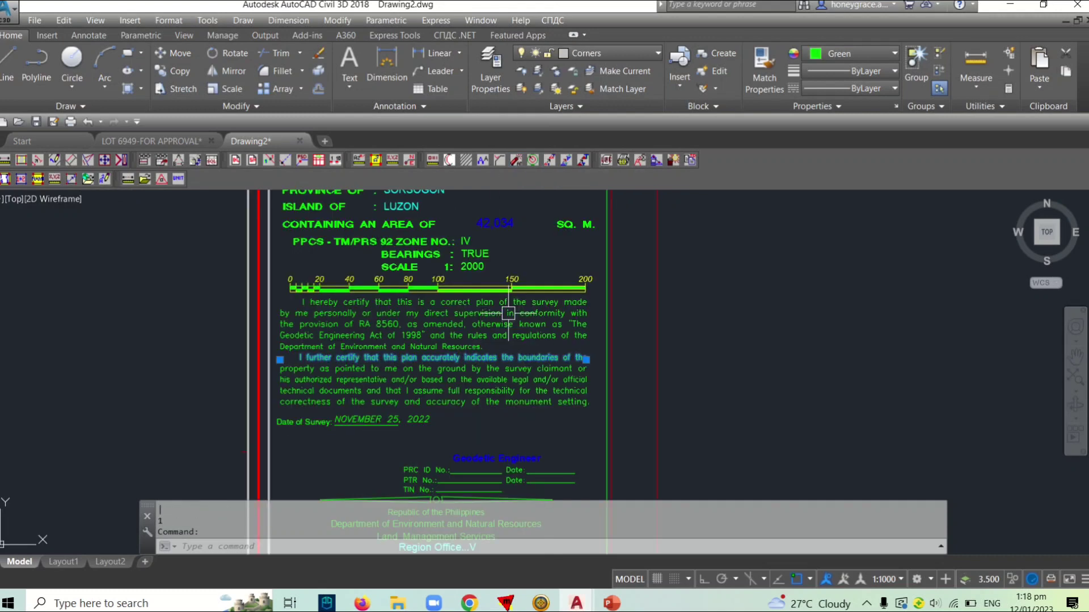
scroll(499, 341, "down", 6)
key("Escape")
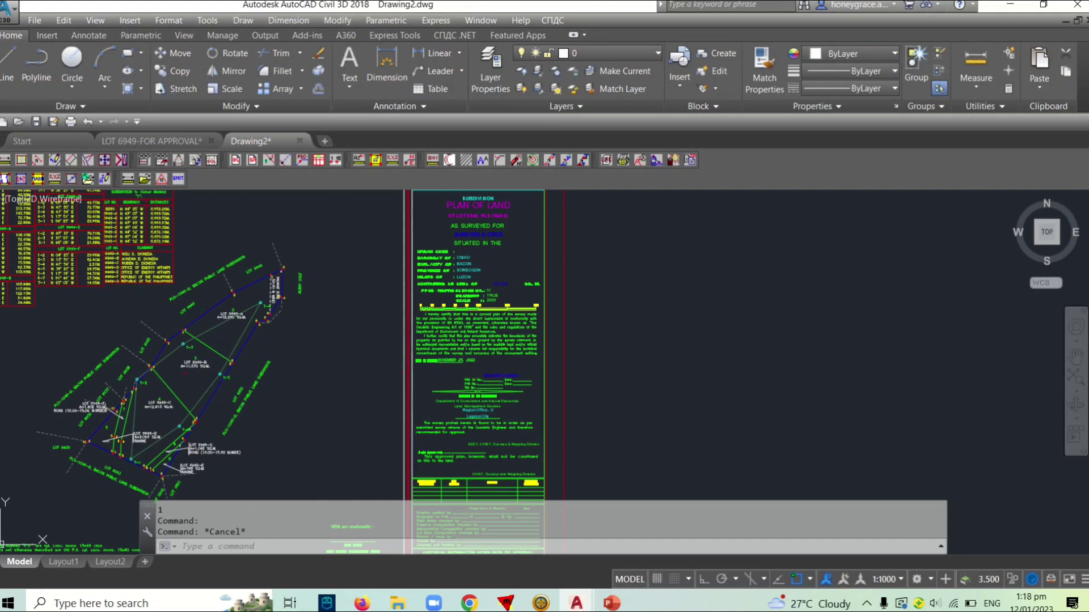
scroll(459, 354, "up", 3)
scroll(476, 363, "up", 2)
scroll(536, 397, "down", 2)
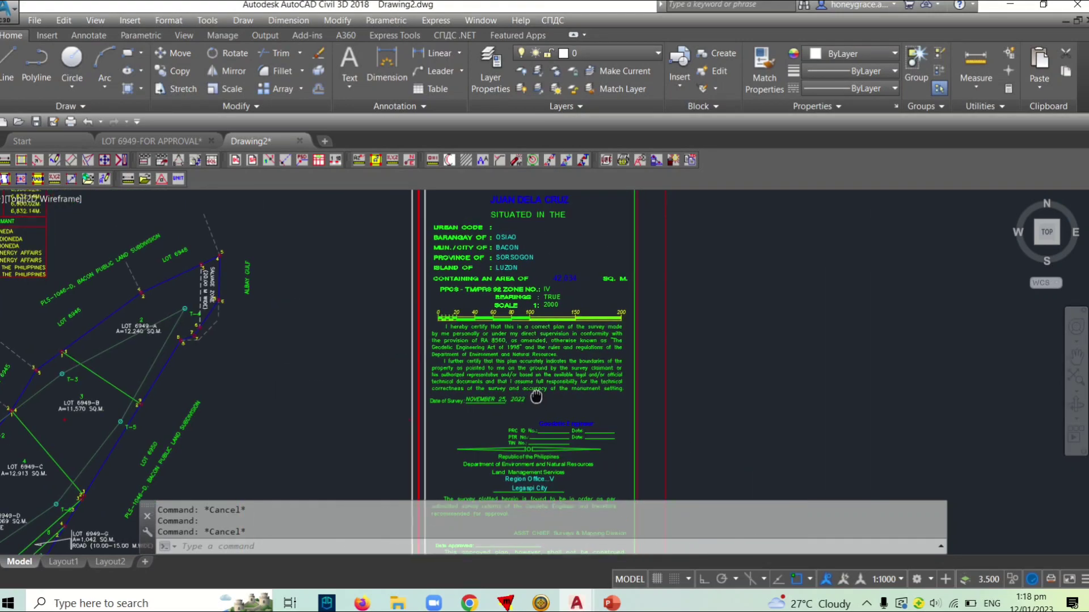
middle_click_drag(536, 397, 536, 409)
scroll(530, 363, "down", 4)
scroll(530, 303, "up", 6)
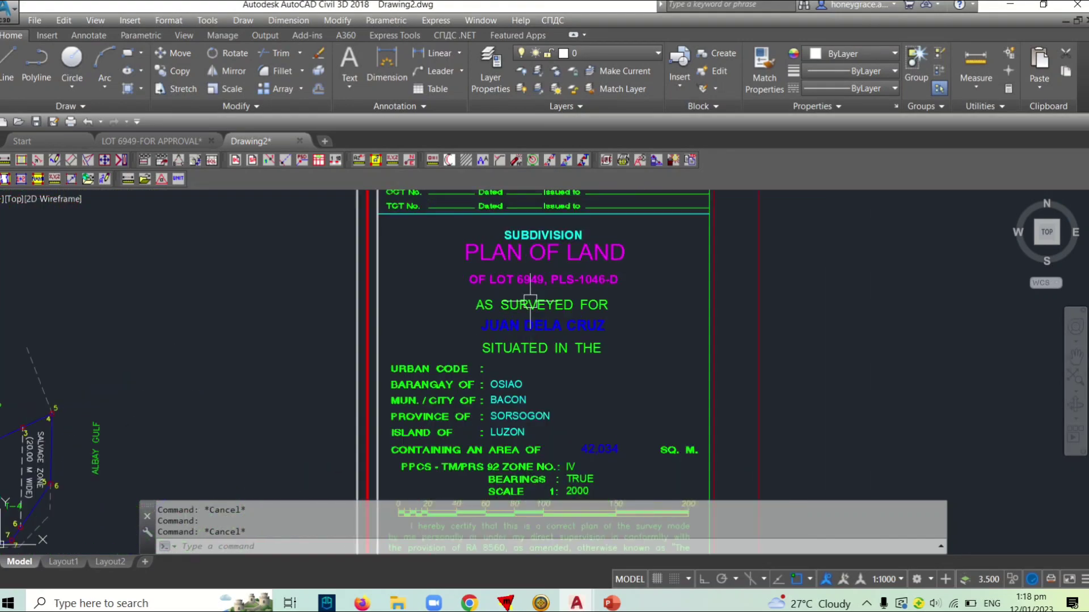
middle_click_drag(517, 413, 522, 301)
scroll(522, 300, "down", 2)
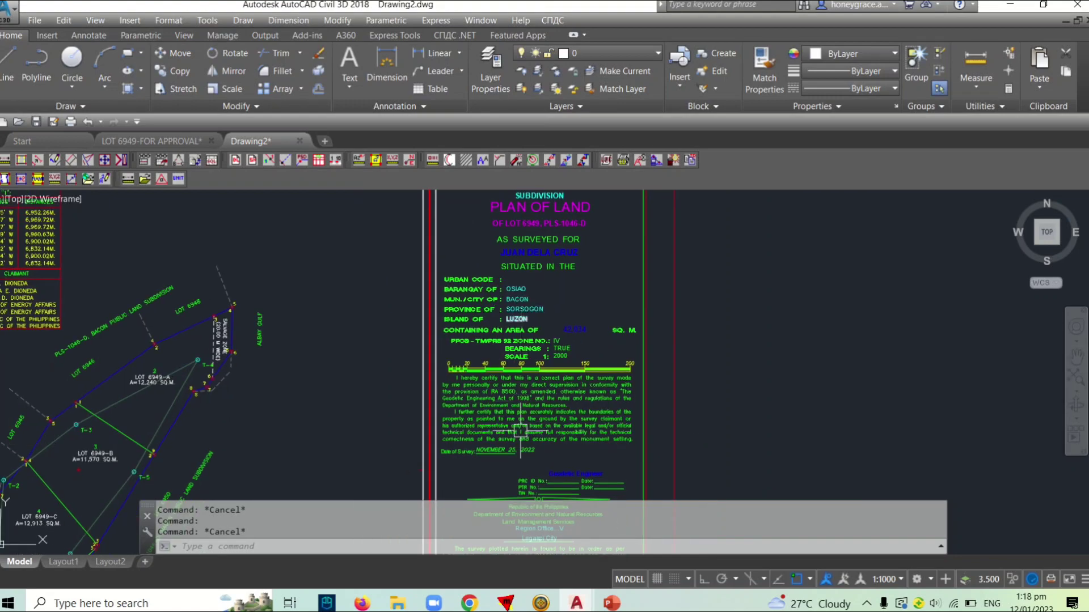
scroll(520, 431, "down", 2)
scroll(537, 353, "up", 4)
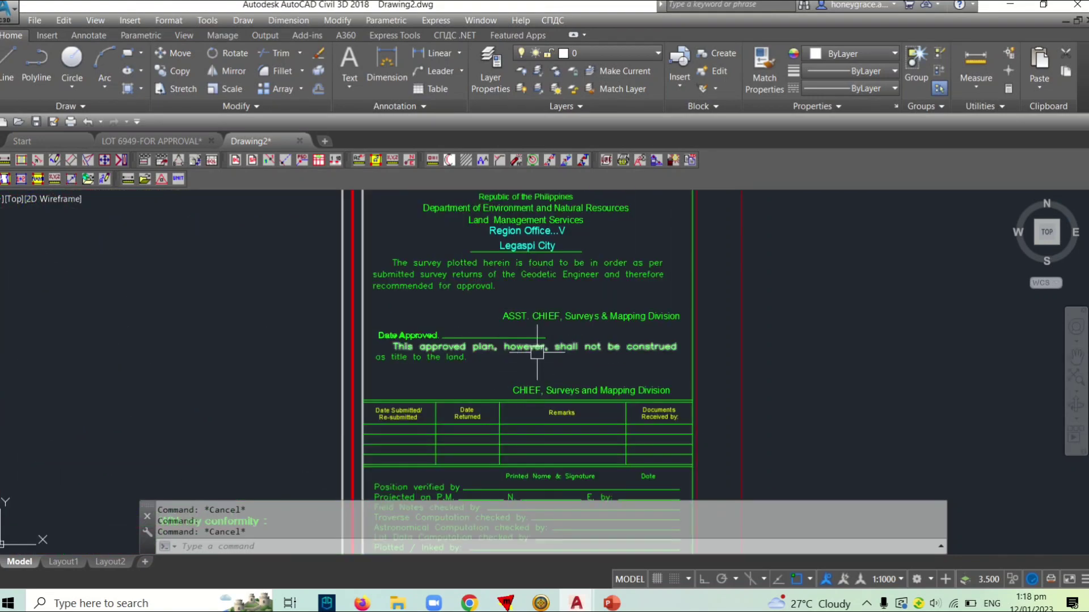
scroll(537, 352, "down", 3)
scroll(550, 375, "down", 1)
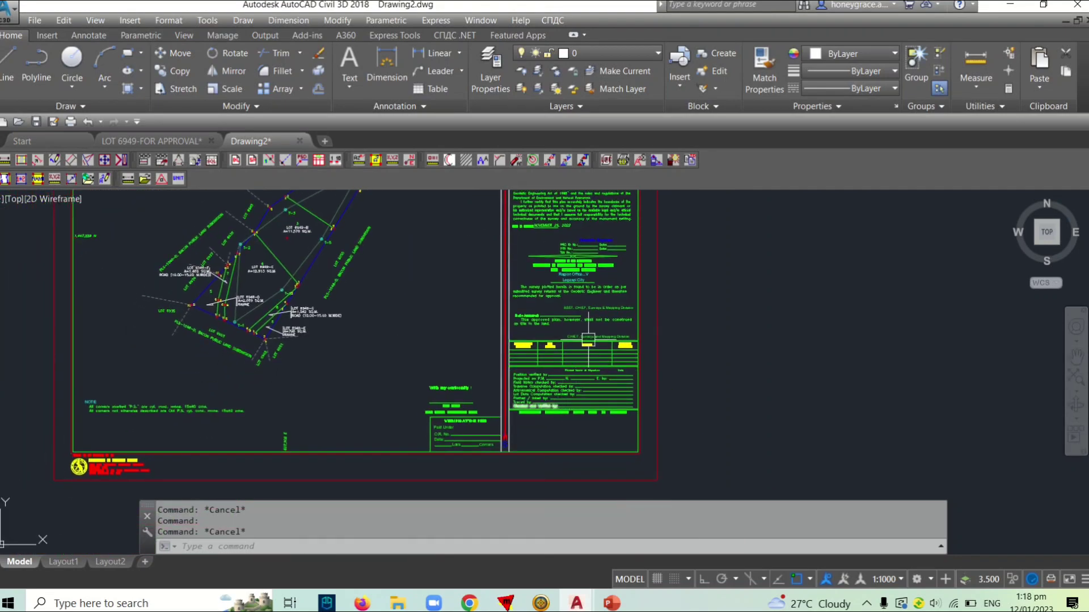
scroll(588, 337, "up", 3)
scroll(583, 306, "down", 2)
middle_click_drag(586, 319, 586, 307)
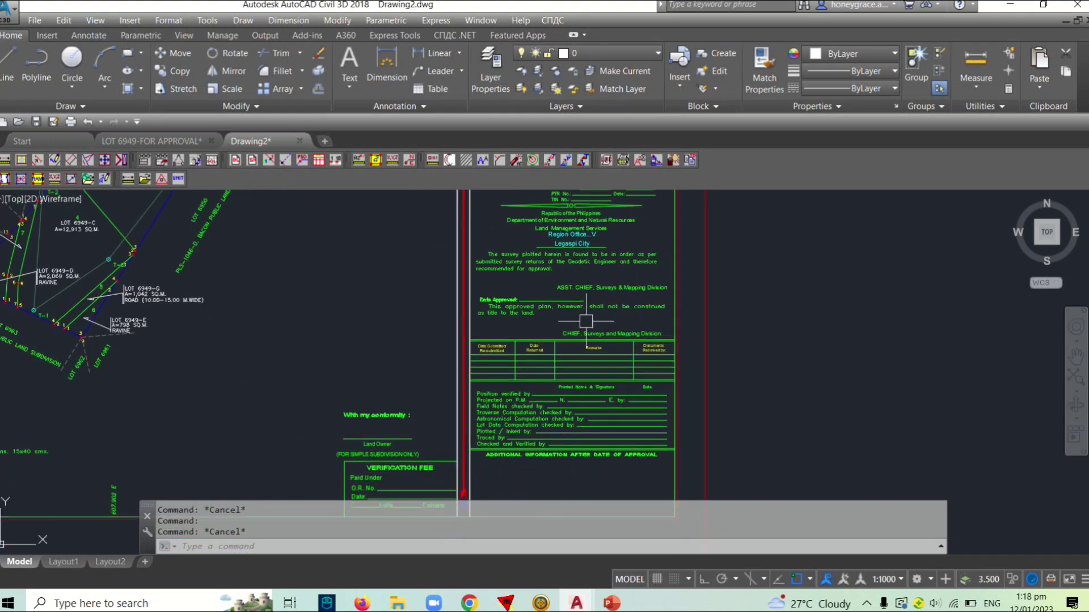
scroll(559, 358, "up", 4)
middle_click_drag(554, 247, 570, 553)
scroll(558, 375, "down", 4)
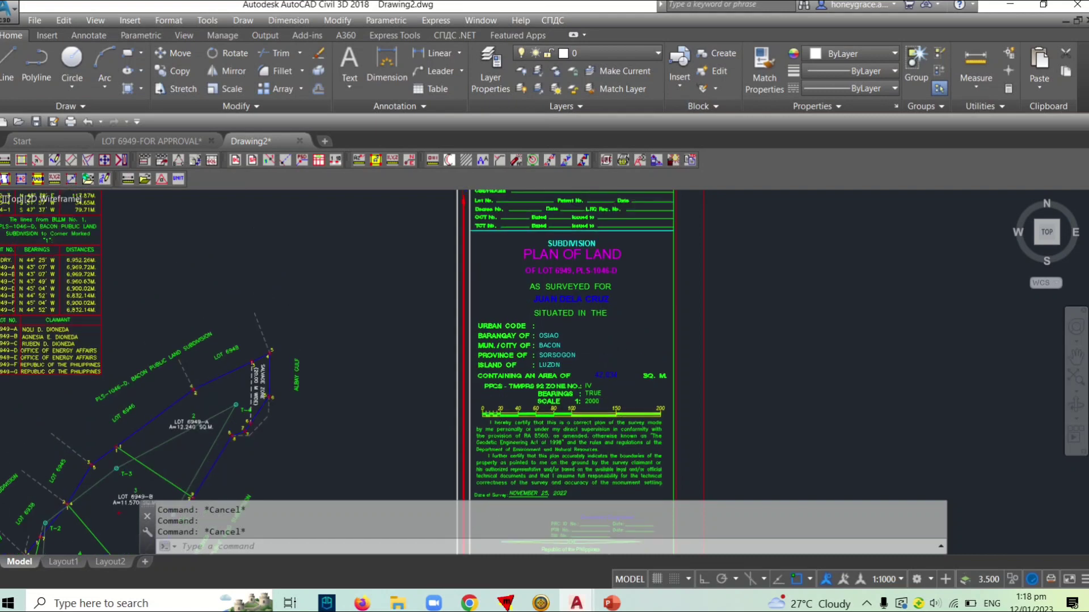
scroll(601, 358, "up", 2)
middle_click_drag(601, 359, 592, 457)
Step: Copy the OSIAO text up onto the Urban Code line
key("Return")
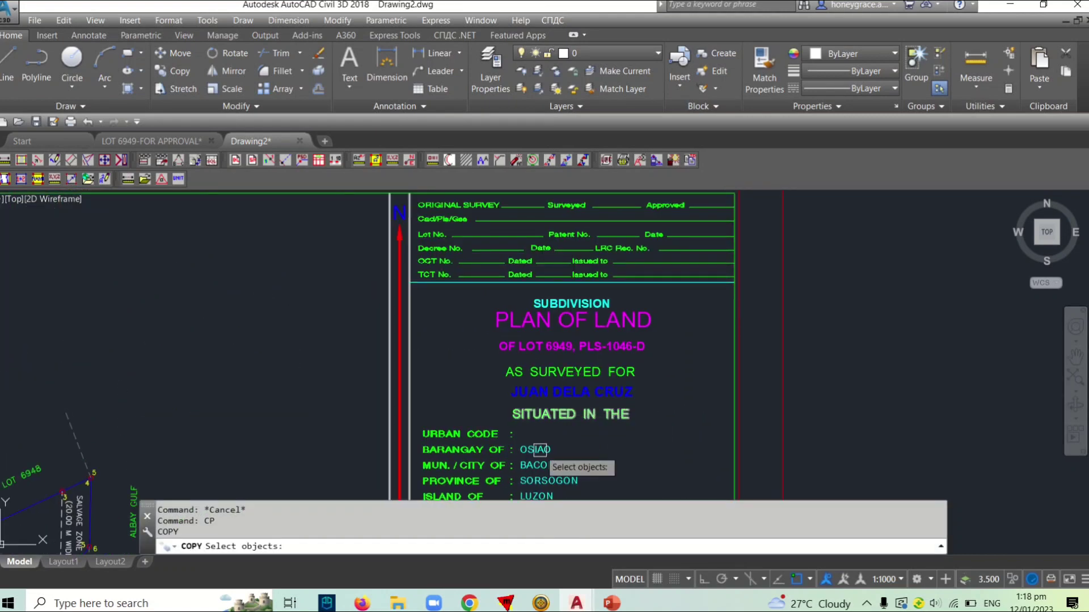
left_click(536, 450)
scroll(537, 450, "up", 4)
key("Return")
left_click(538, 449)
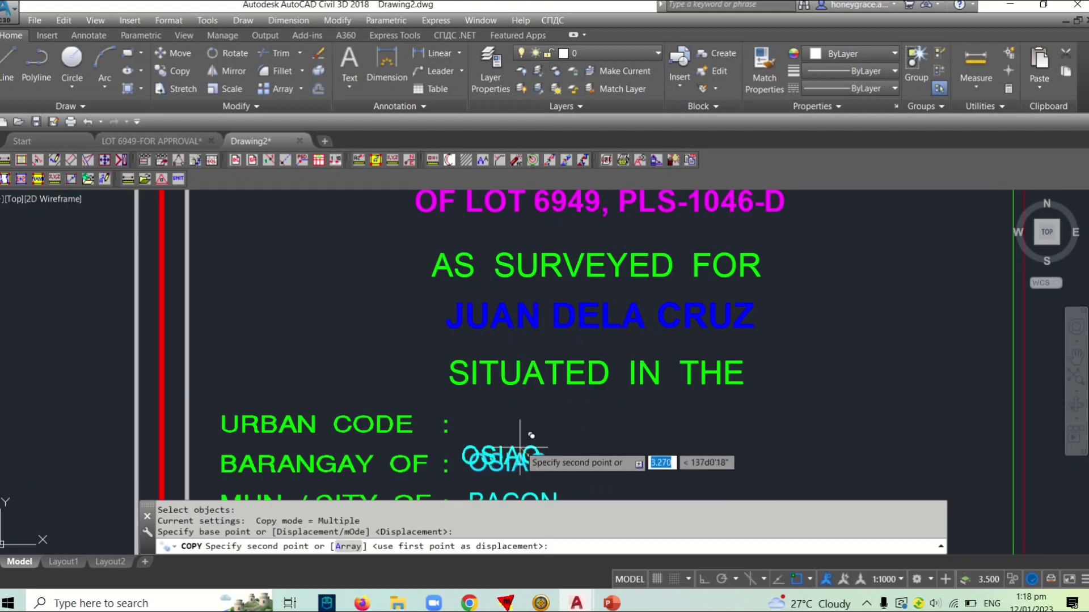
left_click(535, 412)
key("Escape")
Step: Edit the copied text to read the urban code 05216
left_click(507, 424)
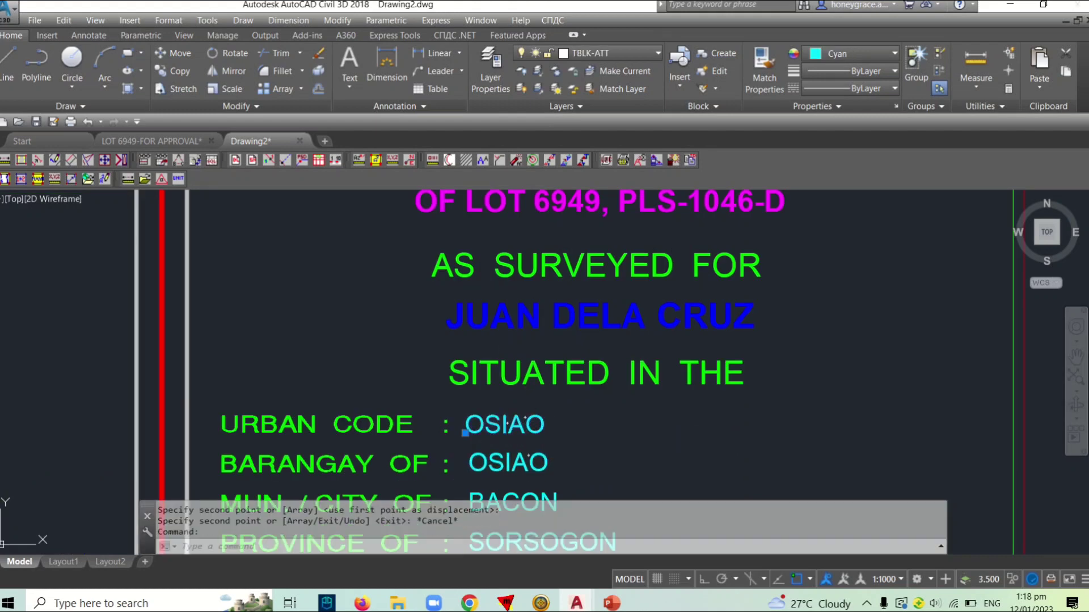
double_click(506, 423)
type("05")
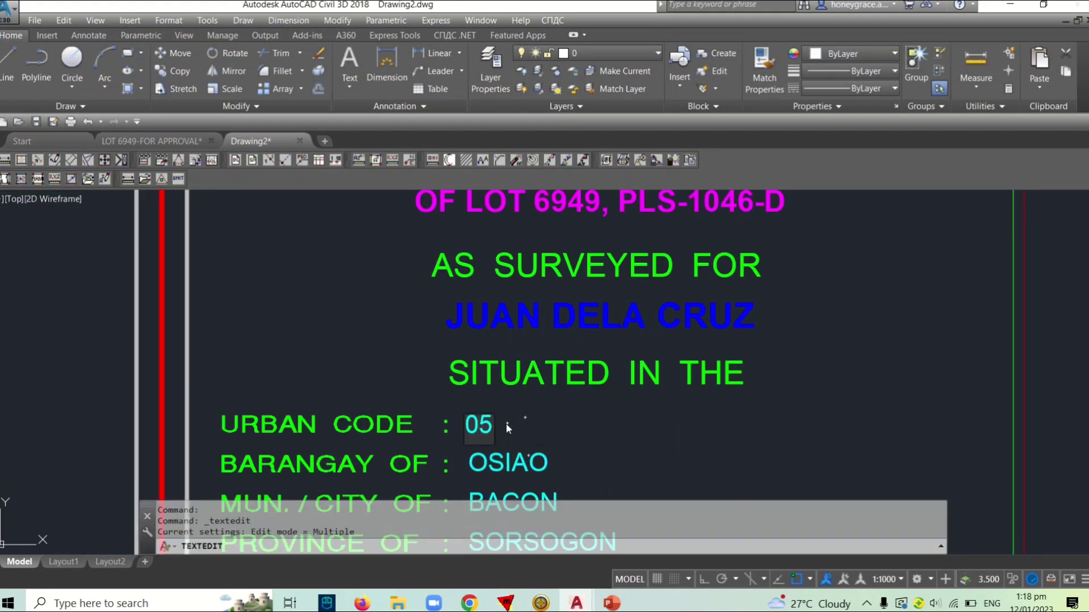
type("216")
key("Return")
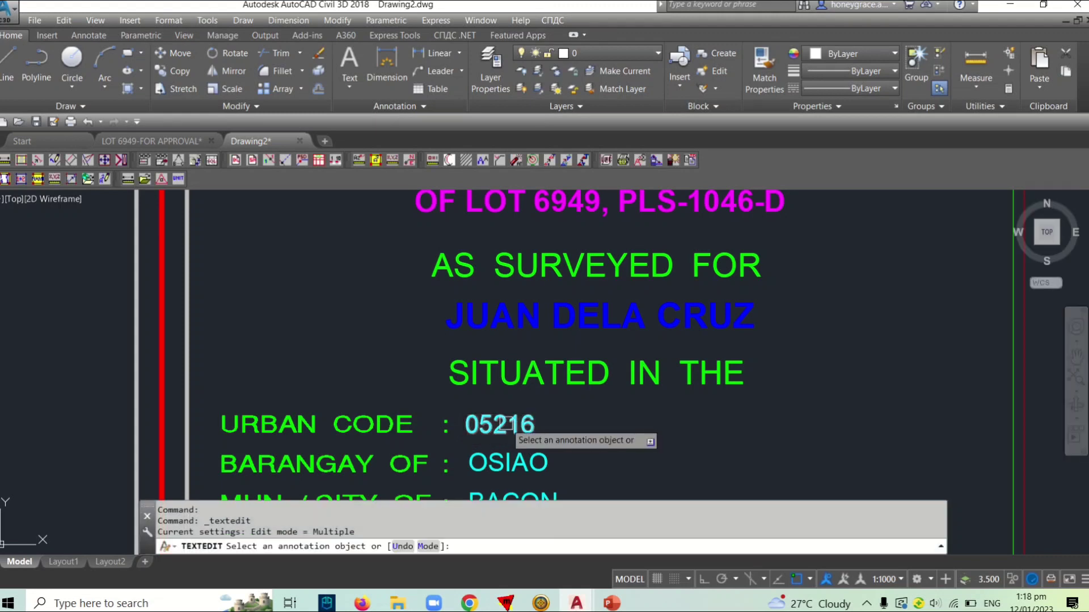
scroll(510, 425, "down", 2)
key("Escape")
scroll(499, 335, "down", 2)
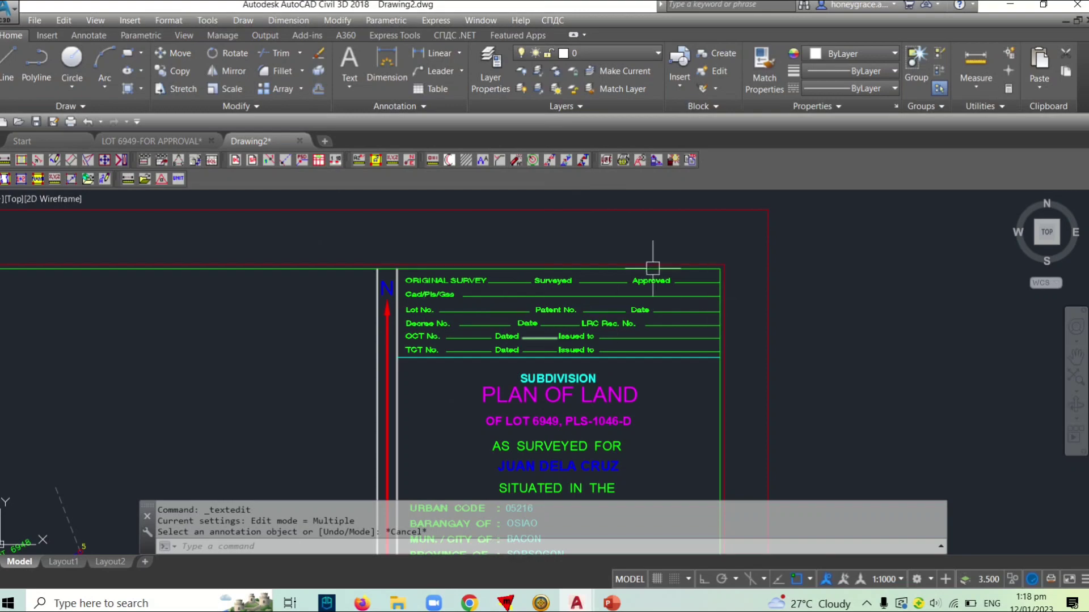
scroll(696, 445, "down", 1)
middle_click_drag(695, 446, 629, 307)
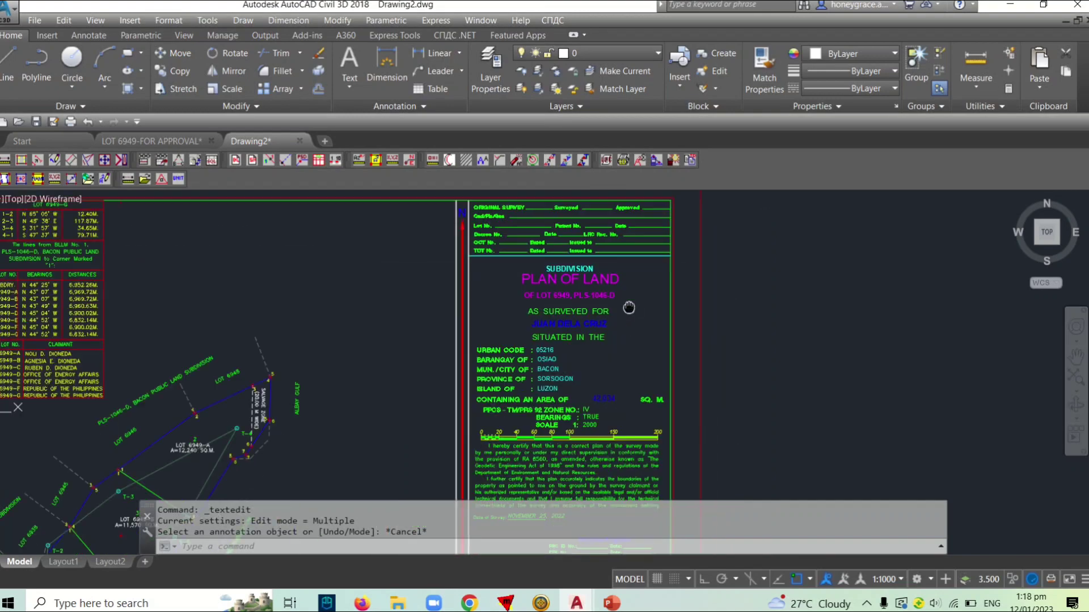
scroll(587, 292, "up", 2)
scroll(652, 295, "down", 2)
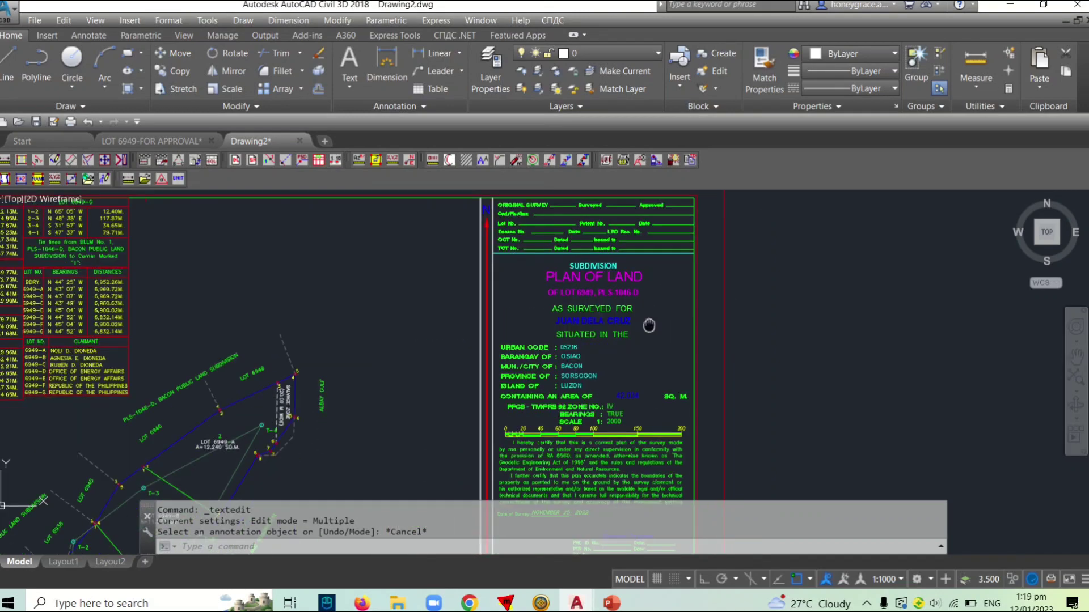
scroll(652, 295, "down", 1)
scroll(632, 421, "up", 1)
scroll(630, 306, "up", 1)
scroll(603, 425, "up", 2)
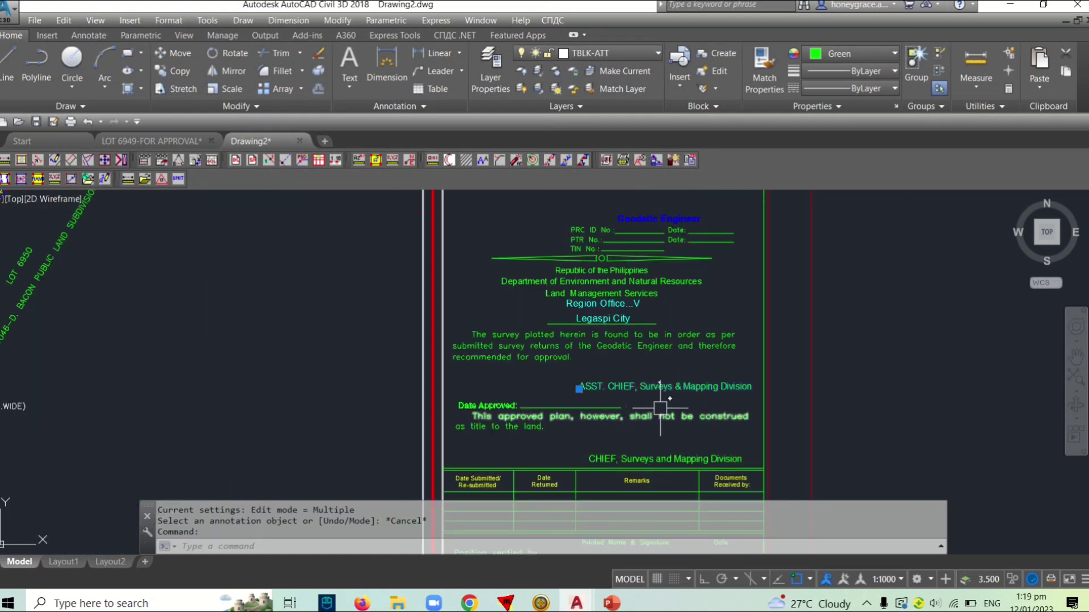
key("Escape")
scroll(677, 396, "up", 2)
scroll(604, 389, "down", 2)
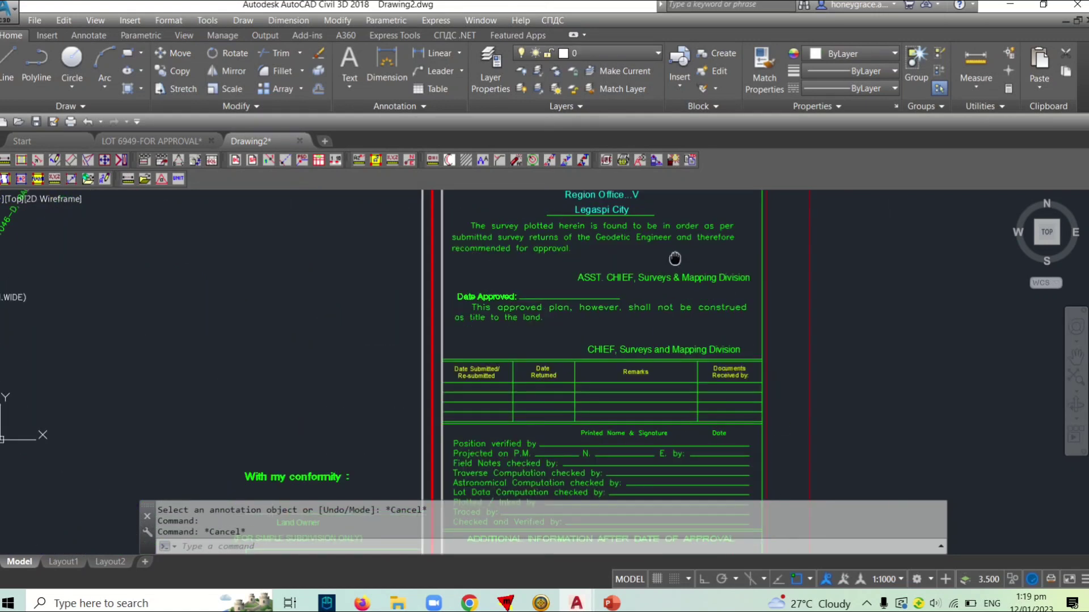
middle_click_drag(595, 395, 659, 322)
Step: Replace the P in 'Projected on P.M.' with C, then recentre the whole plan sheet
scroll(529, 363, "up", 4)
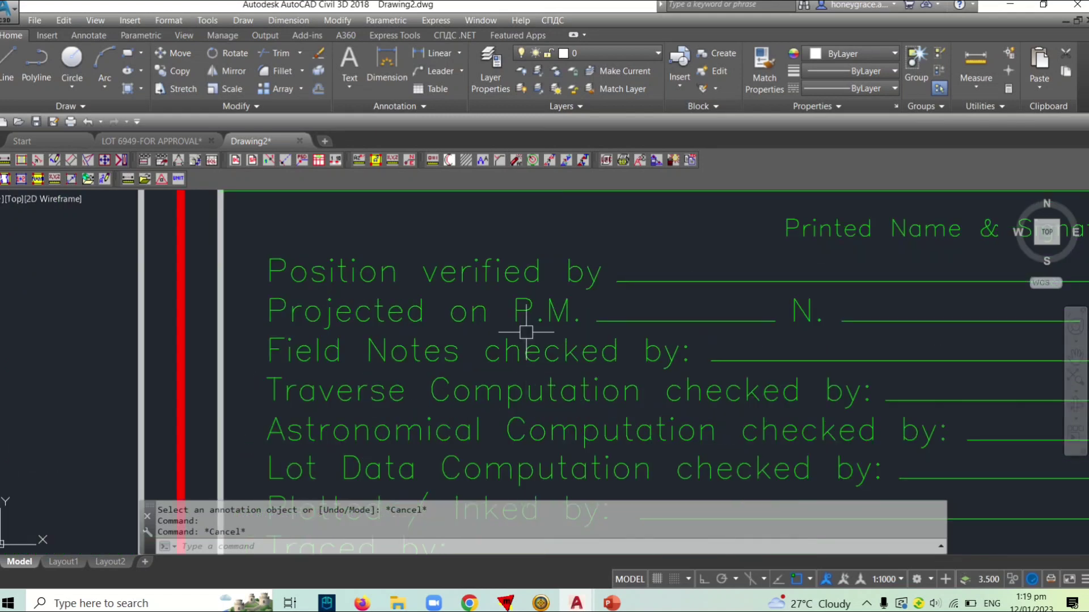
double_click(523, 316)
scroll(523, 316, "up", 2)
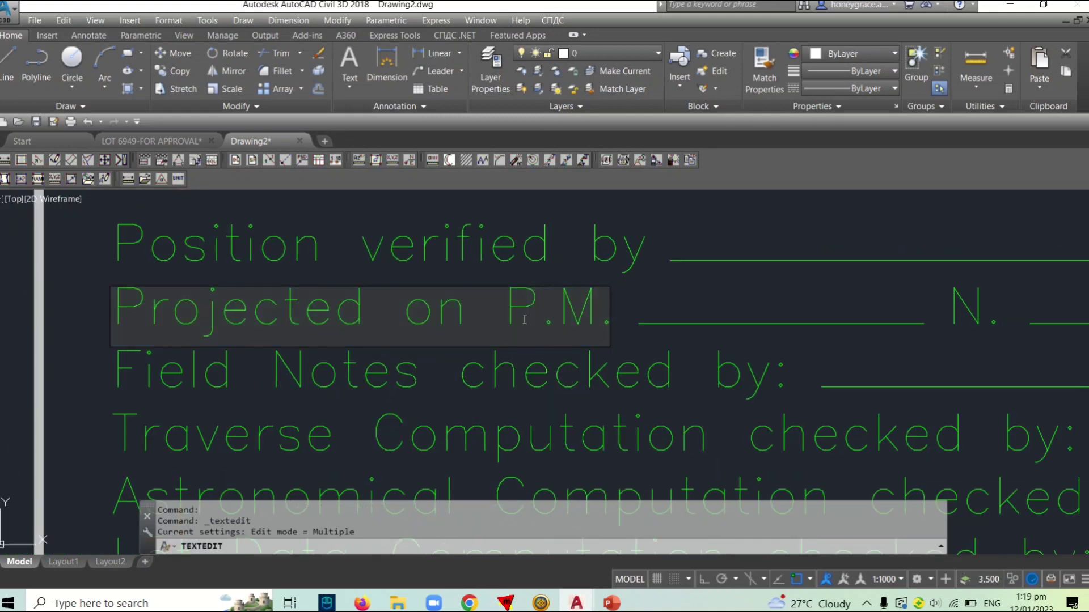
type("C")
left_click(665, 331)
scroll(658, 351, "down", 3)
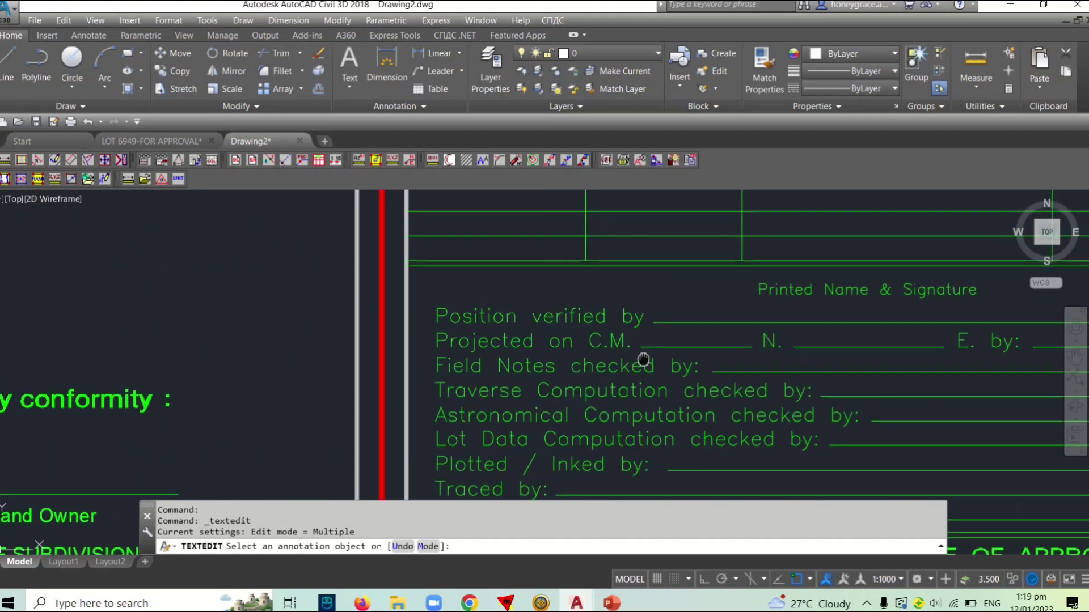
scroll(658, 353, "down", 2)
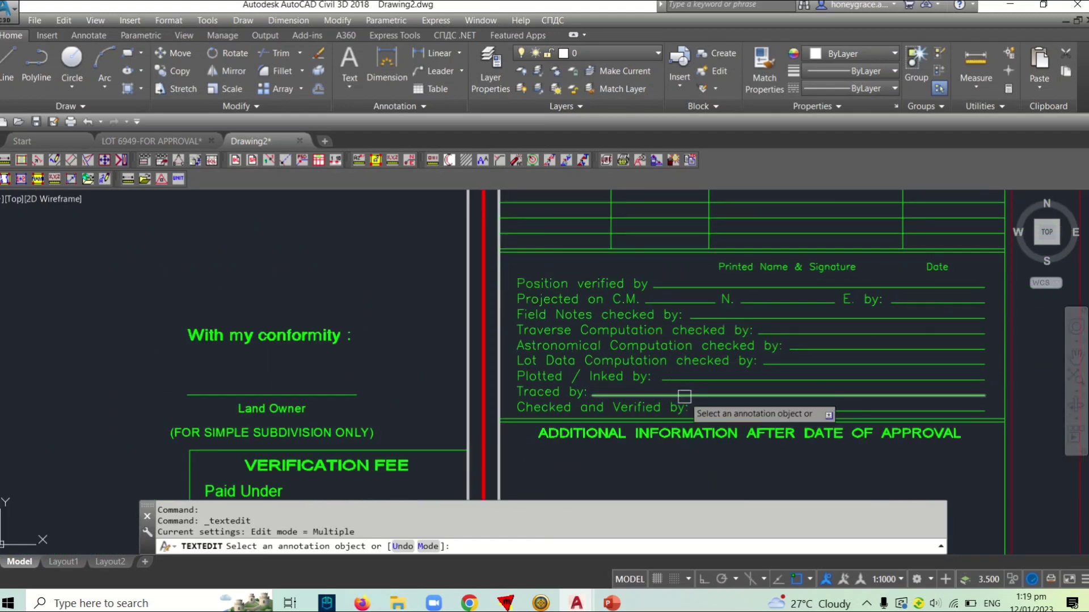
middle_click_drag(688, 397, 633, 391)
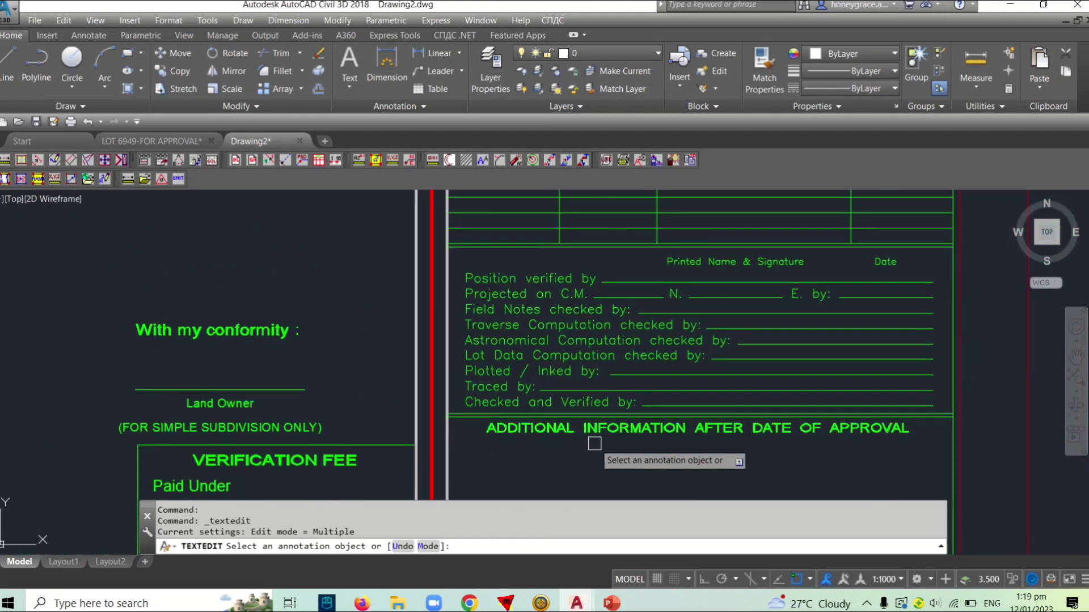
key("Escape")
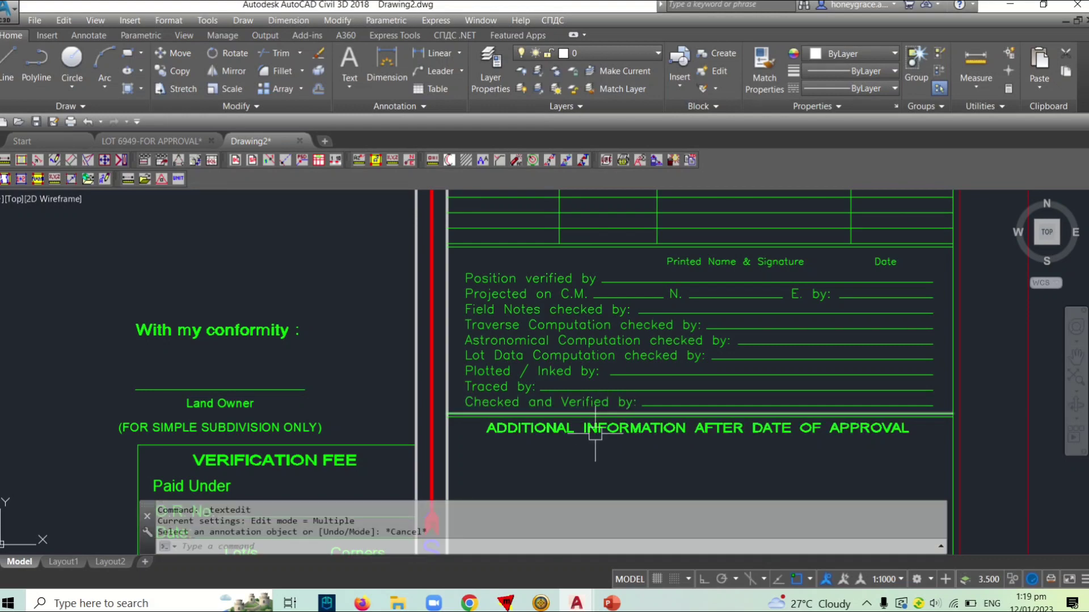
scroll(595, 434, "down", 2)
scroll(595, 435, "down", 5)
middle_click_drag(402, 406, 606, 406)
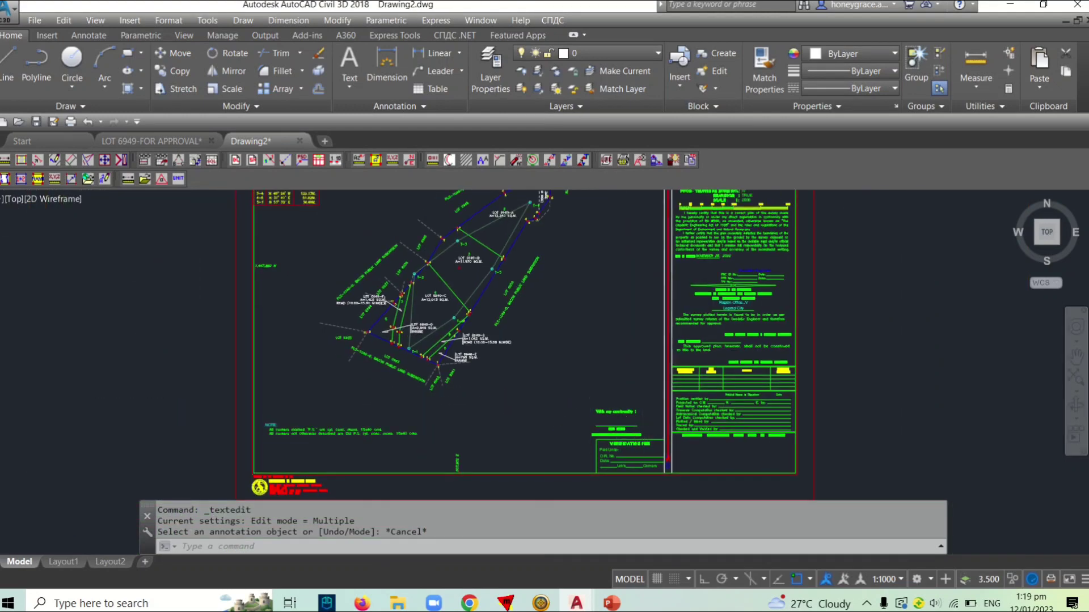
scroll(618, 434, "up", 3)
scroll(620, 448, "up", 2)
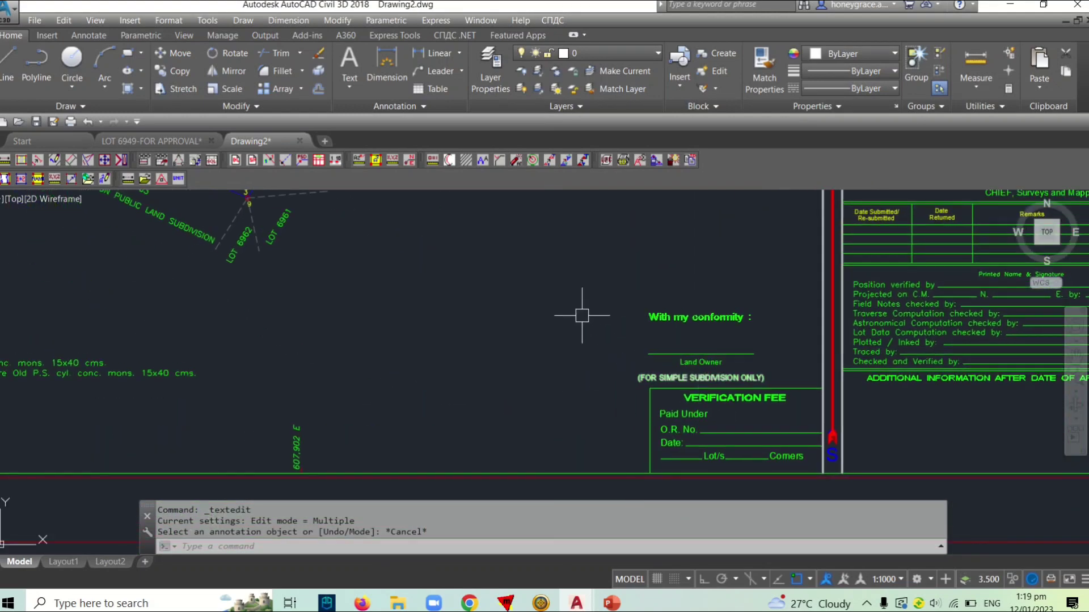
scroll(582, 316, "down", 5)
scroll(579, 304, "down", 3)
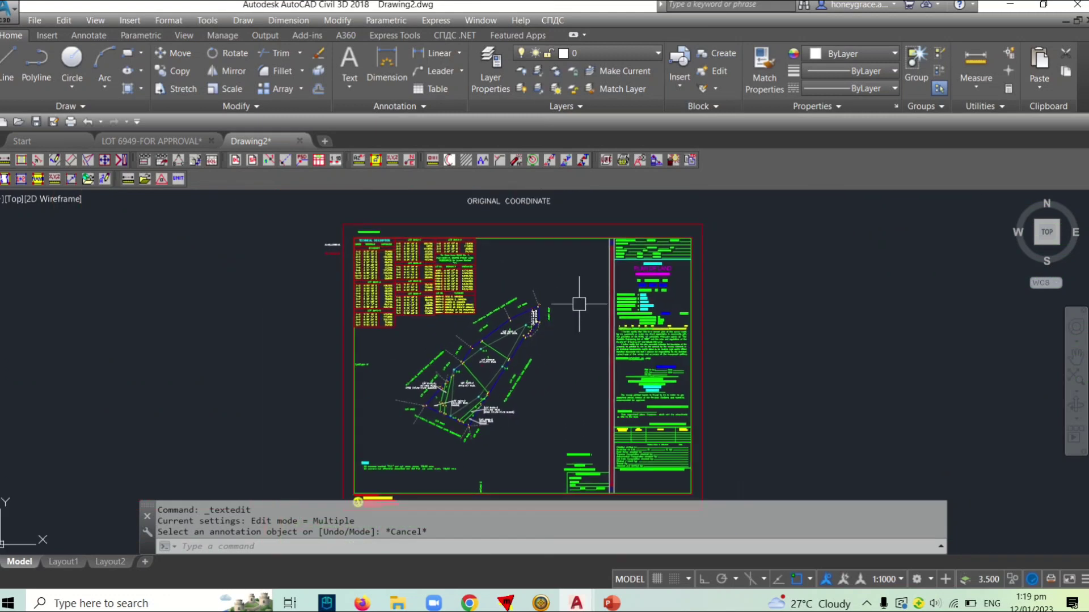
scroll(617, 348, "down", 2)
scroll(584, 305, "down", 1)
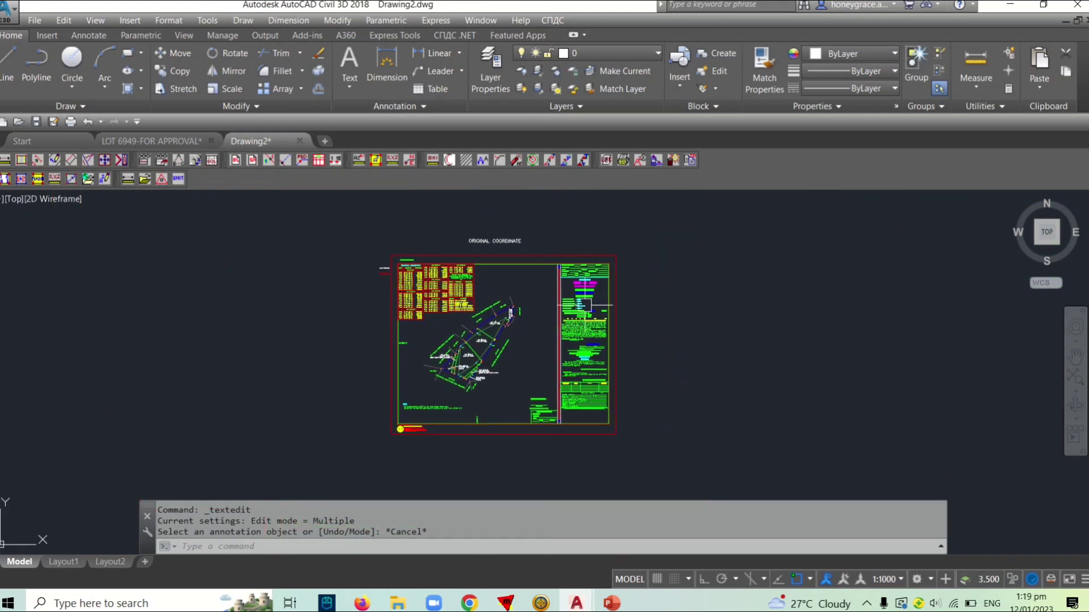
scroll(541, 298, "up", 2)
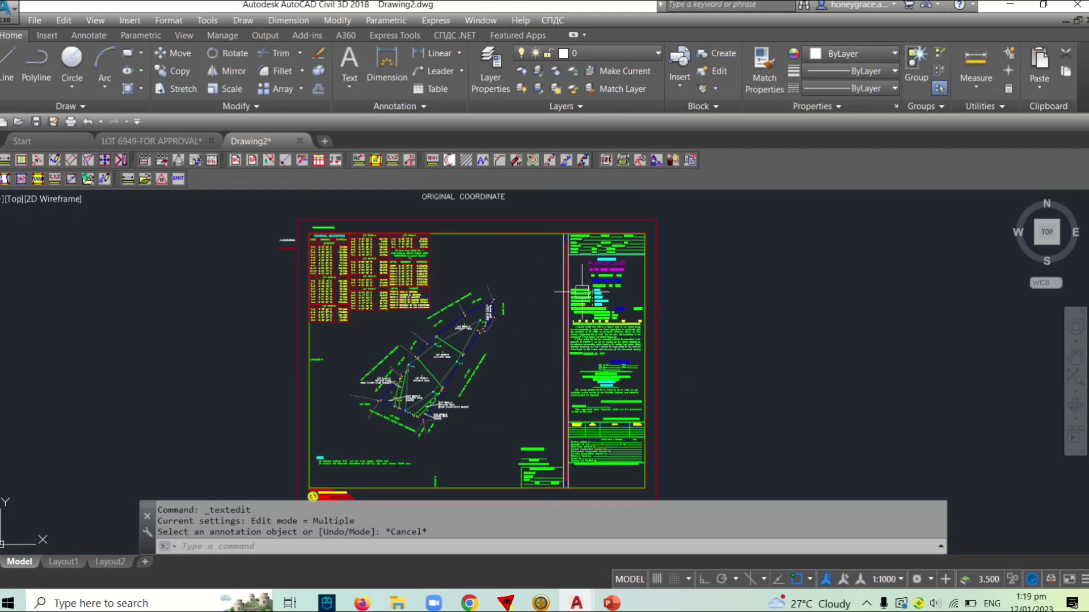
left_click(602, 339)
left_click(623, 253)
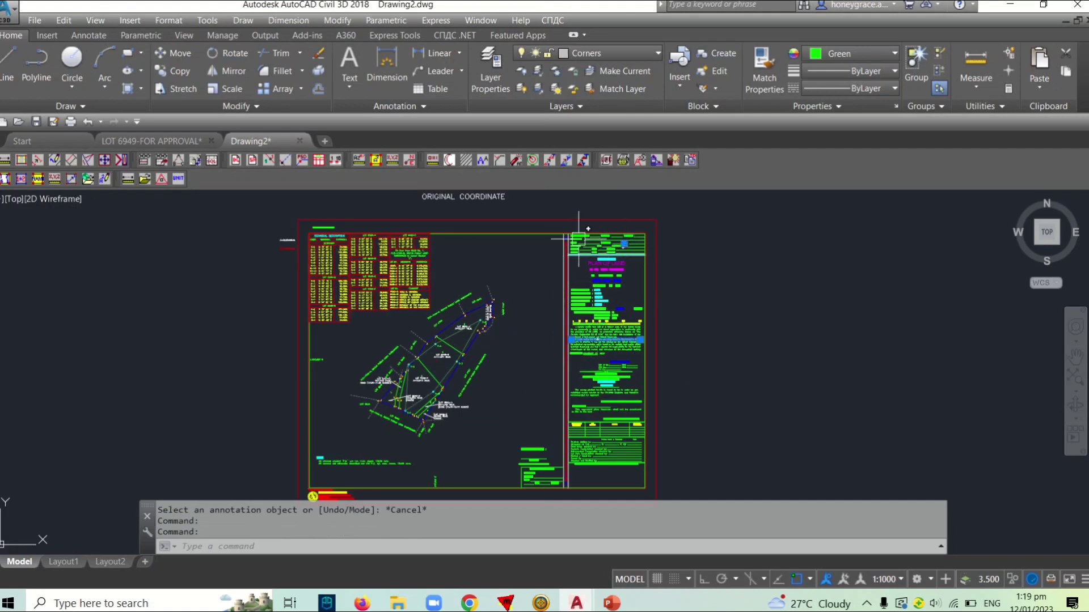
scroll(520, 374, "down", 2)
scroll(518, 357, "up", 2)
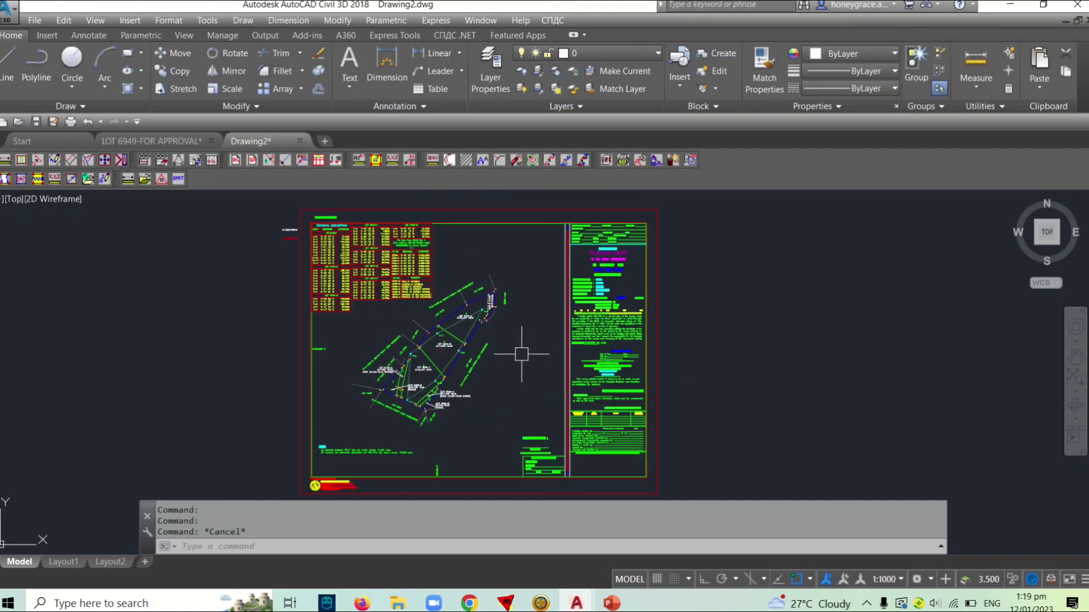